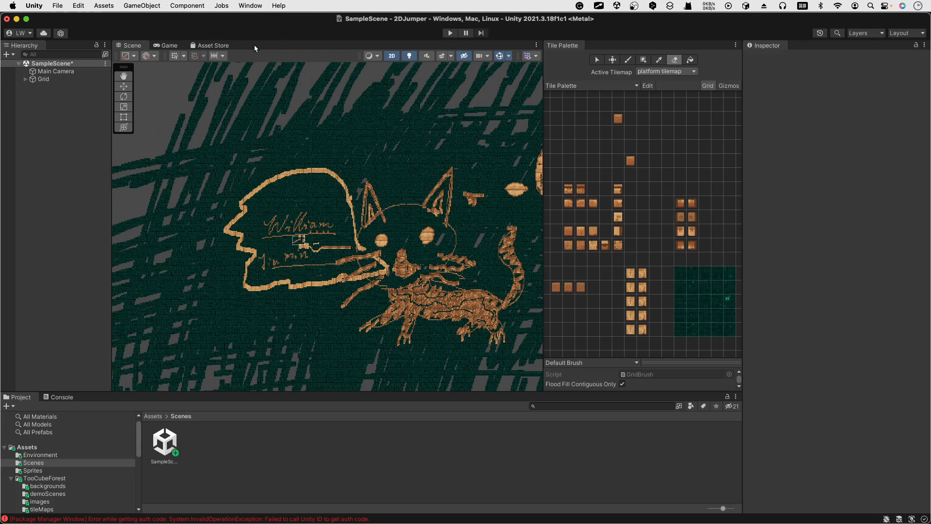
# - Switch to the Unity Asset Store website in Chrome and list the 2D category filtered to Free Assets
pyautogui.click(212, 45)
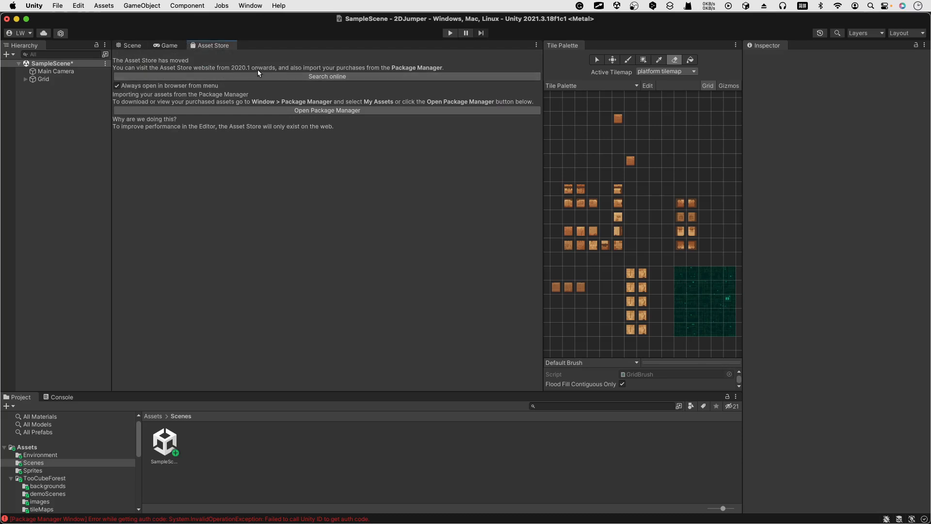
pyautogui.click(127, 48)
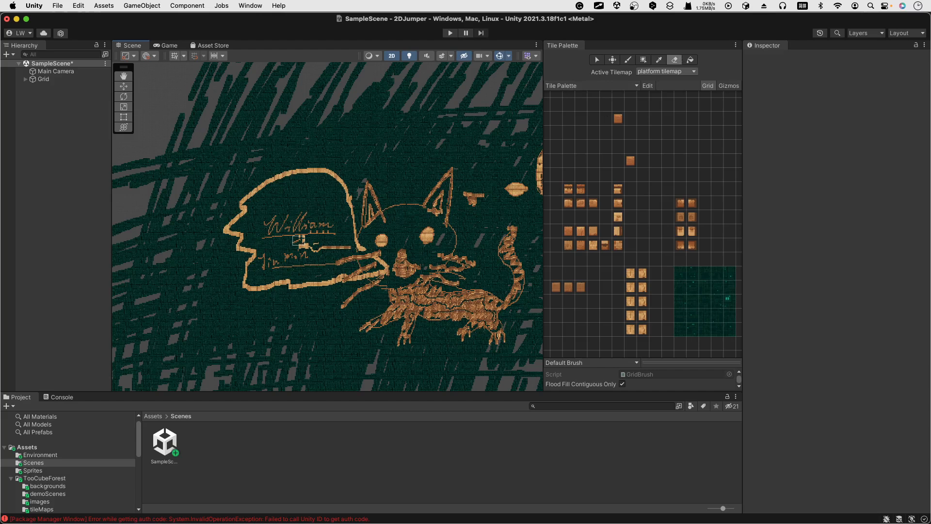
pyautogui.press('super+Tab')
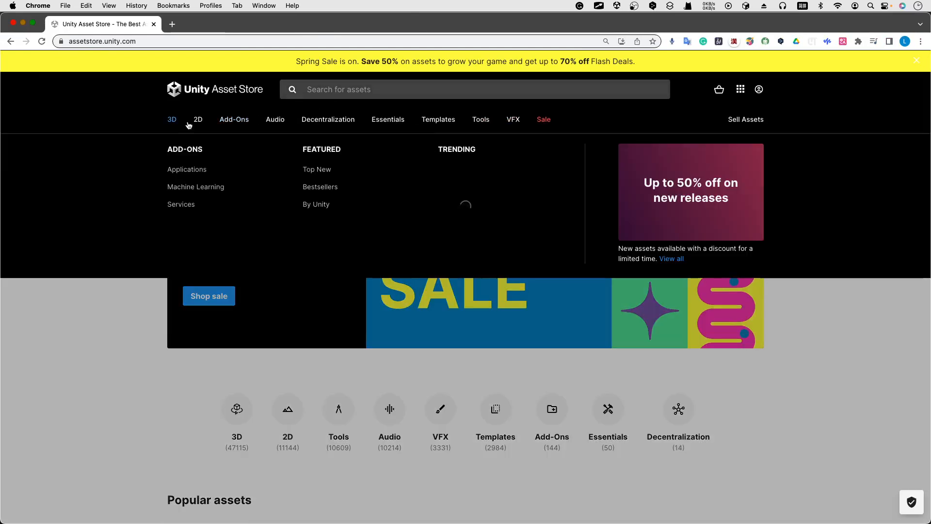
pyautogui.click(198, 124)
pyautogui.moveTo(230, 121)
pyautogui.click(199, 122)
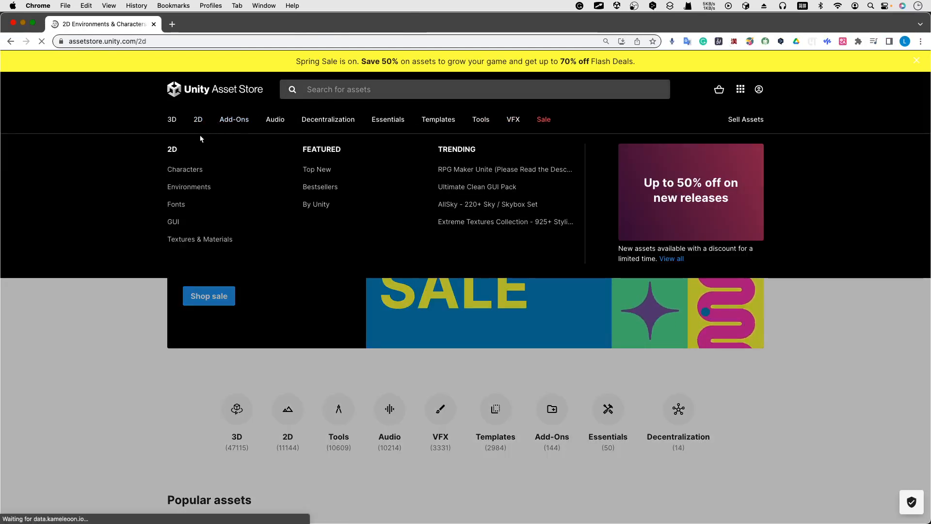
pyautogui.scroll(-5, 490, 320)
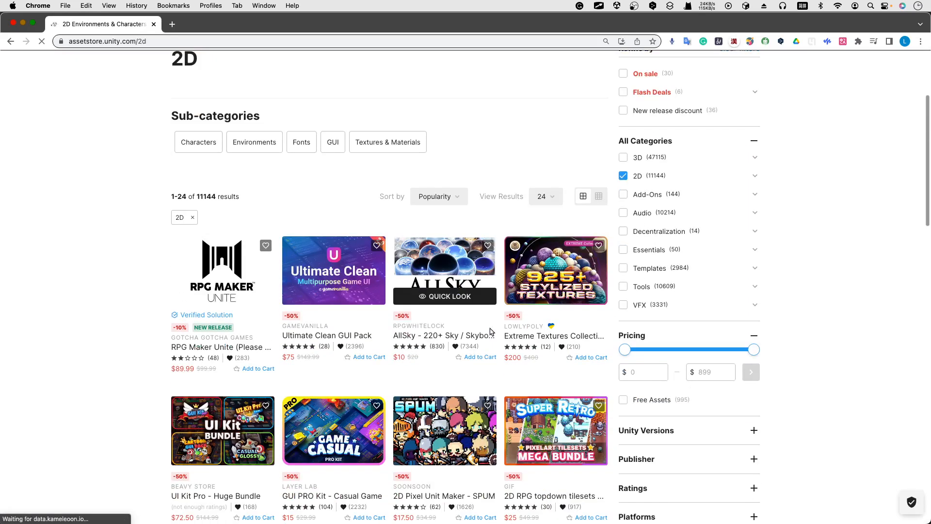
pyautogui.click(623, 401)
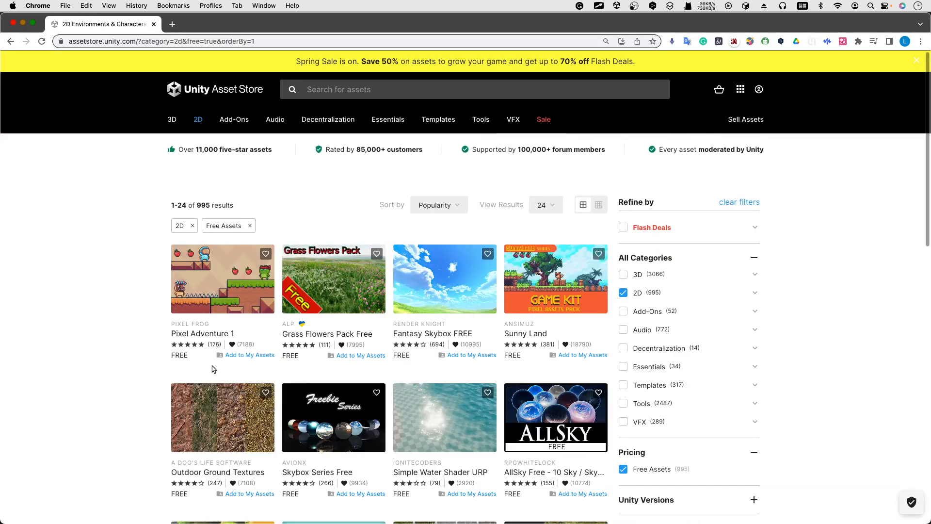
# - Browse the first two result pages of free 2D assets for suitable tile sets and sprites
pyautogui.scroll(-5, 211, 369)
pyautogui.scroll(-10, 210, 369)
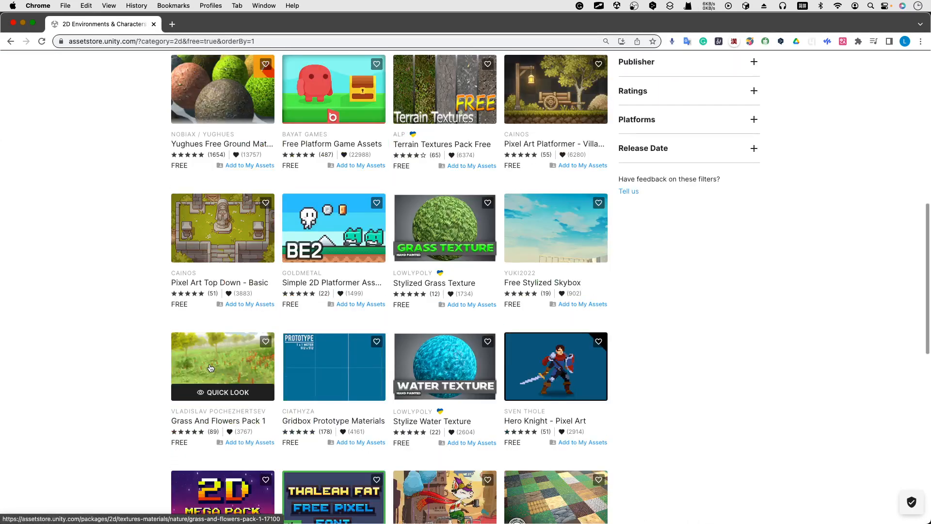
pyautogui.scroll(20, 211, 369)
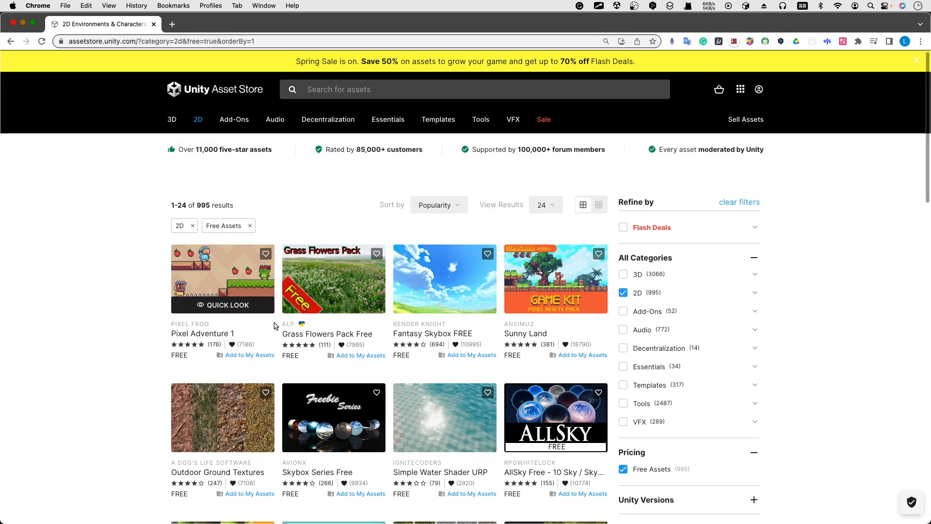
pyautogui.scroll(-13, 275, 325)
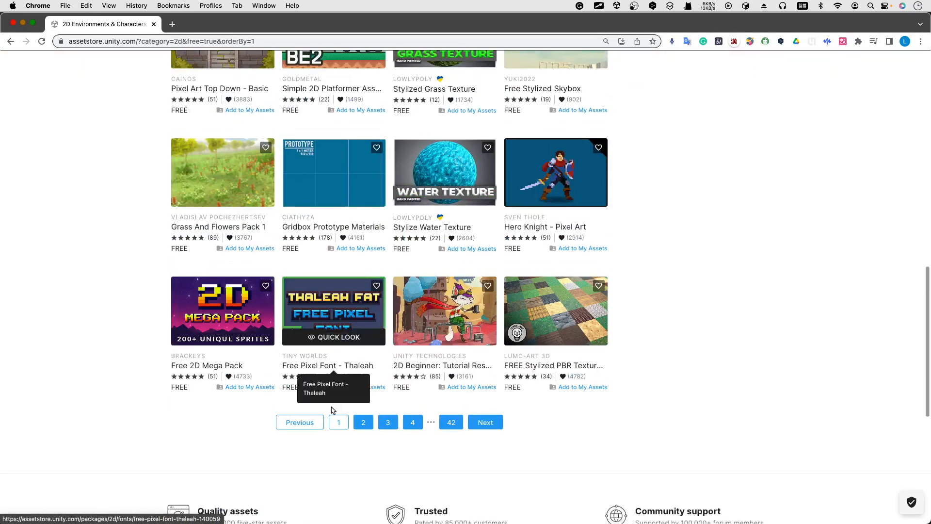
pyautogui.click(364, 423)
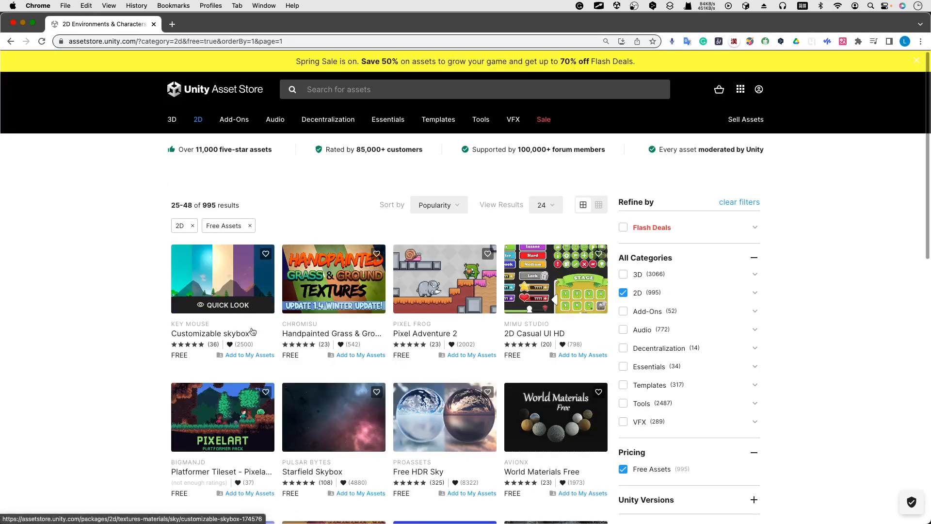
pyautogui.scroll(-3, 233, 300)
pyautogui.scroll(-5, 155, 320)
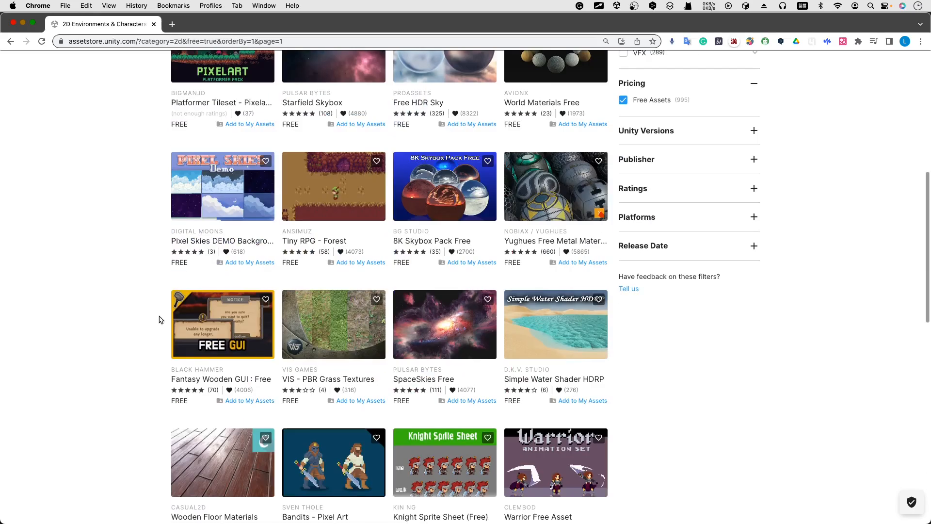
pyautogui.scroll(8, 253, 193)
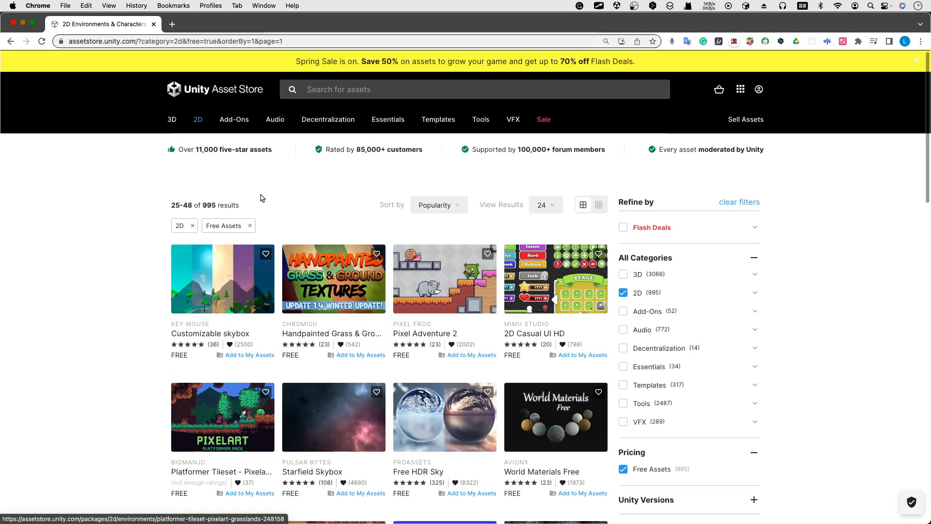
pyautogui.scroll(-5, 289, 215)
pyautogui.scroll(-5, 289, 214)
pyautogui.scroll(-7, 296, 221)
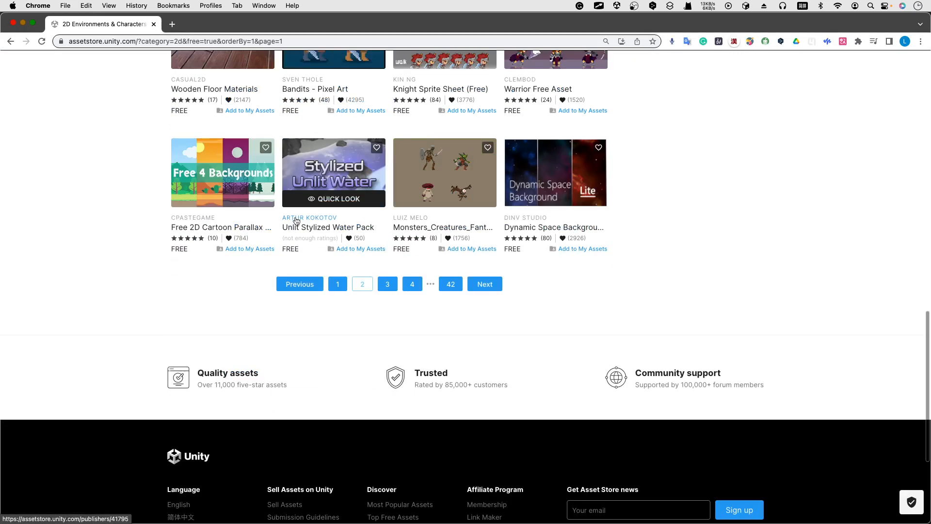
# - Switch back to Unity and copy the title of the Too Cube Forest package from the Package Manager
pyautogui.hotkey('ctrl', 'Up')
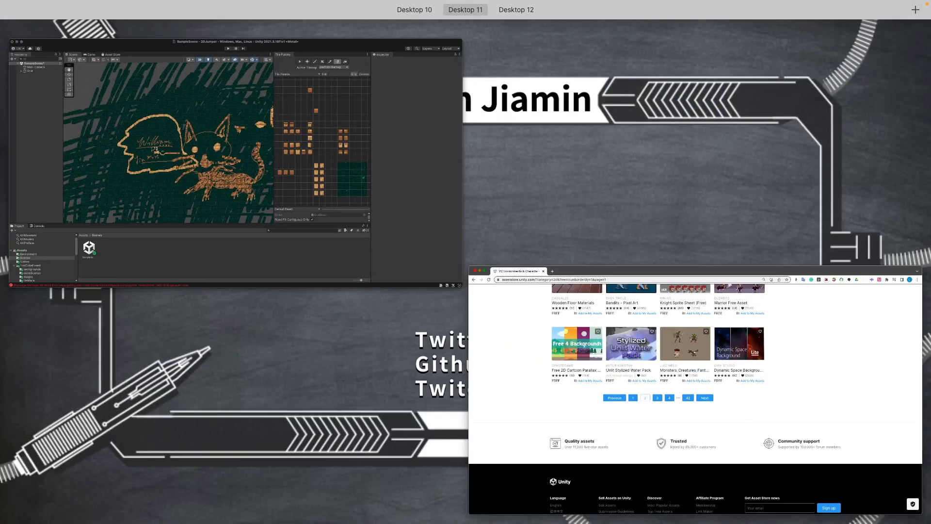
pyautogui.click(296, 214)
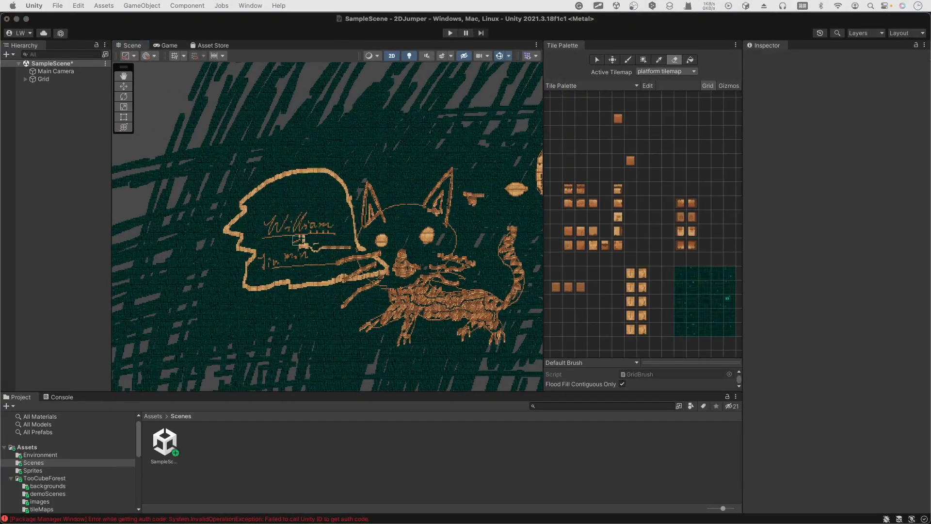
pyautogui.moveTo(418, 65); pyautogui.dragTo(393, 184)
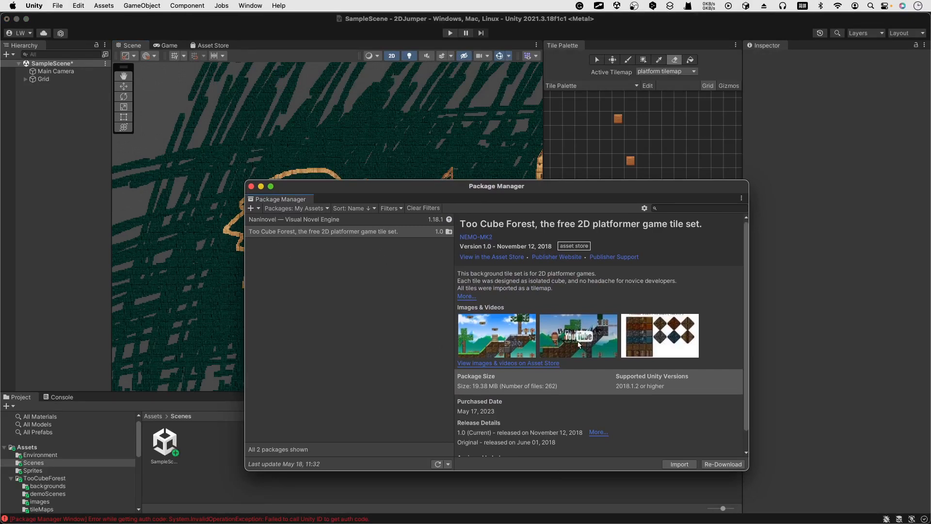
pyautogui.tripleClick(466, 228)
pyautogui.rightClick(469, 230)
pyautogui.click(476, 235)
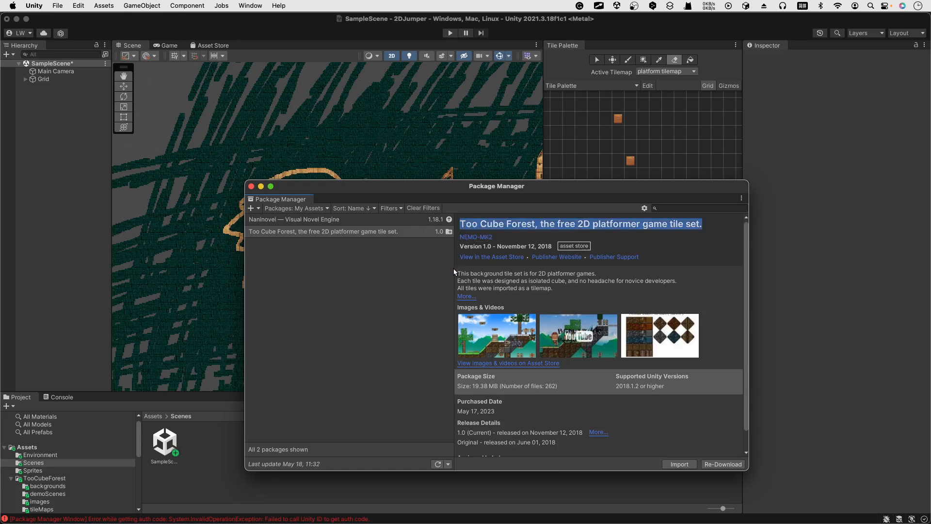
# - Switch to Chrome and search the Asset Store for "Too Cube Forest, the free 2D platformer game tile set."
pyautogui.press('super+Tab')
pyautogui.scroll(20, 437, 248)
pyautogui.click(362, 90)
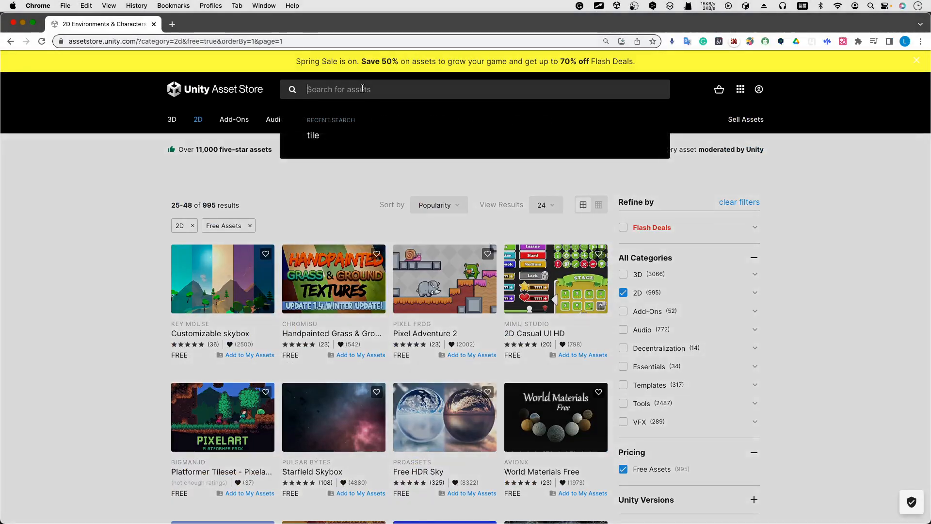
pyautogui.press('super+v')
pyautogui.press('Return')
pyautogui.click(137, 247)
pyautogui.moveTo(240, 315)
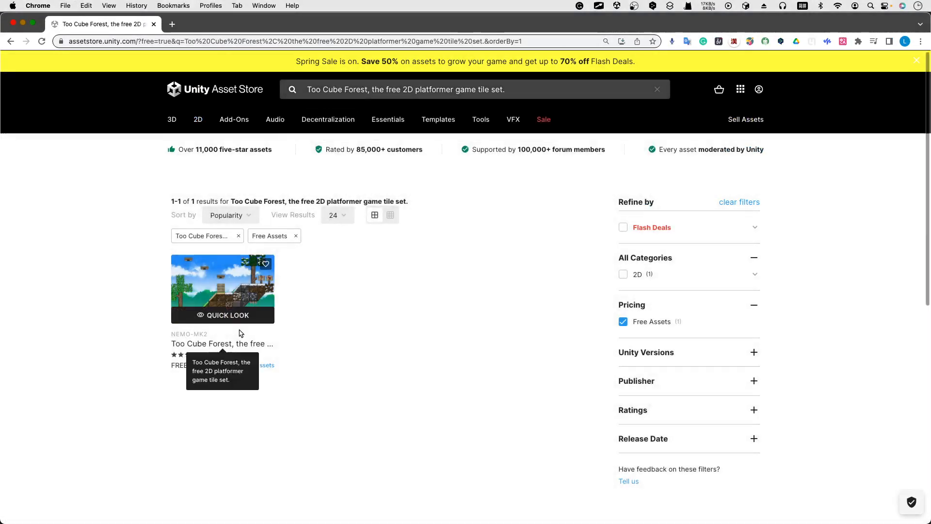
# - Preview the Too Cube Forest tile set's gallery images, including the normal and covered tiles, in its quick look
pyautogui.click(214, 315)
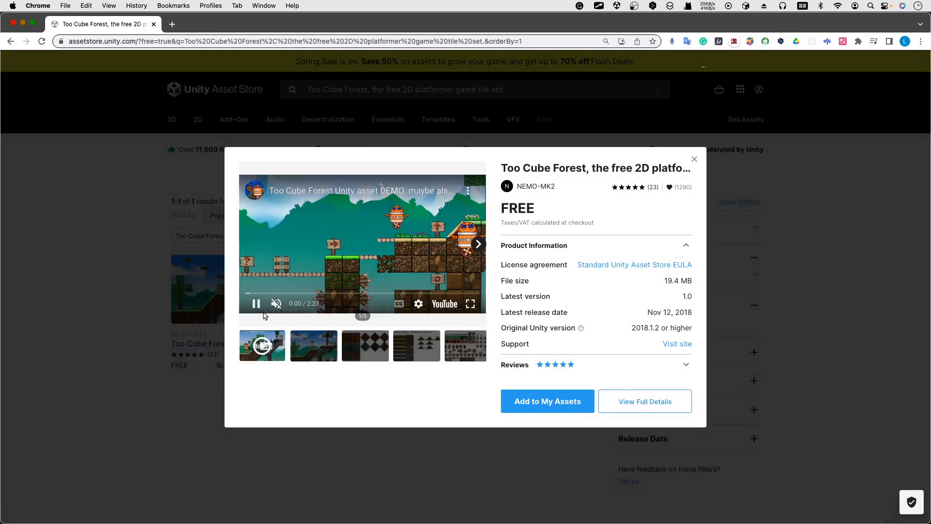
pyautogui.click(256, 304)
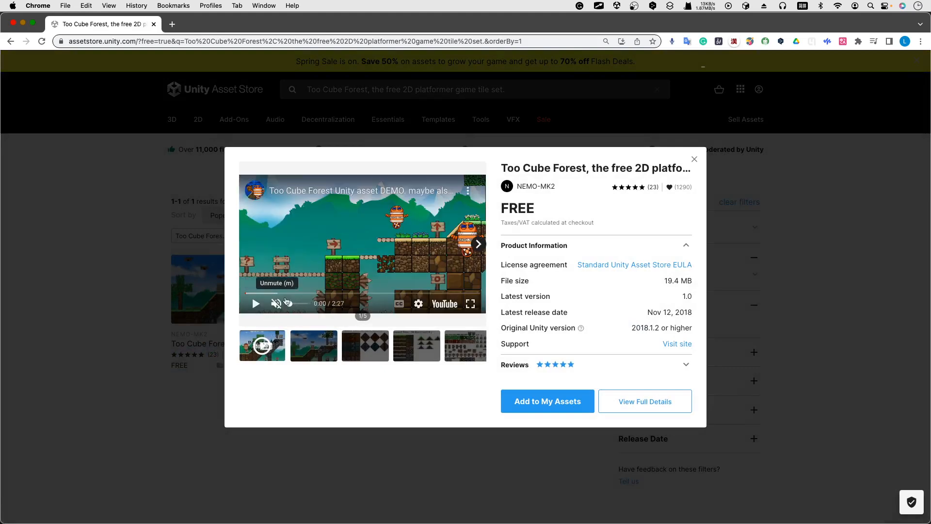
pyautogui.click(310, 348)
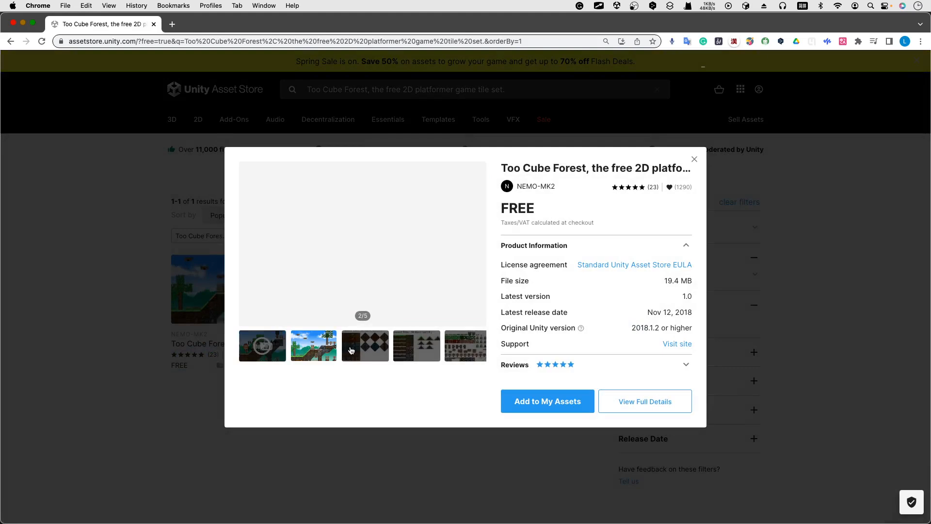
pyautogui.click(359, 349)
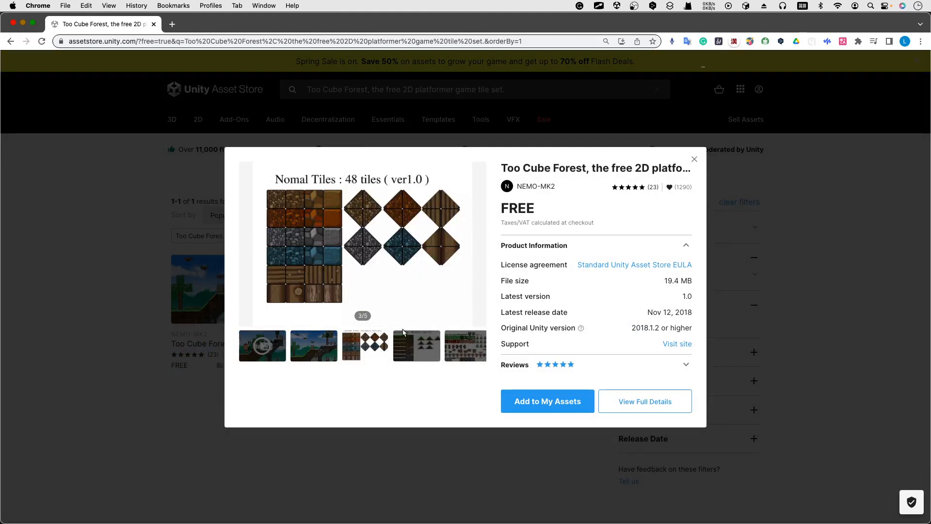
pyautogui.click(416, 343)
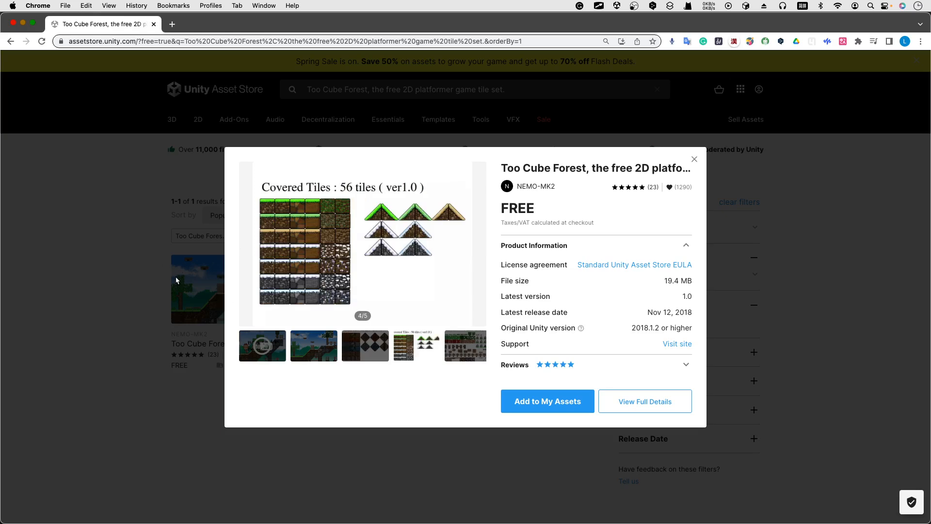
pyautogui.click(65, 231)
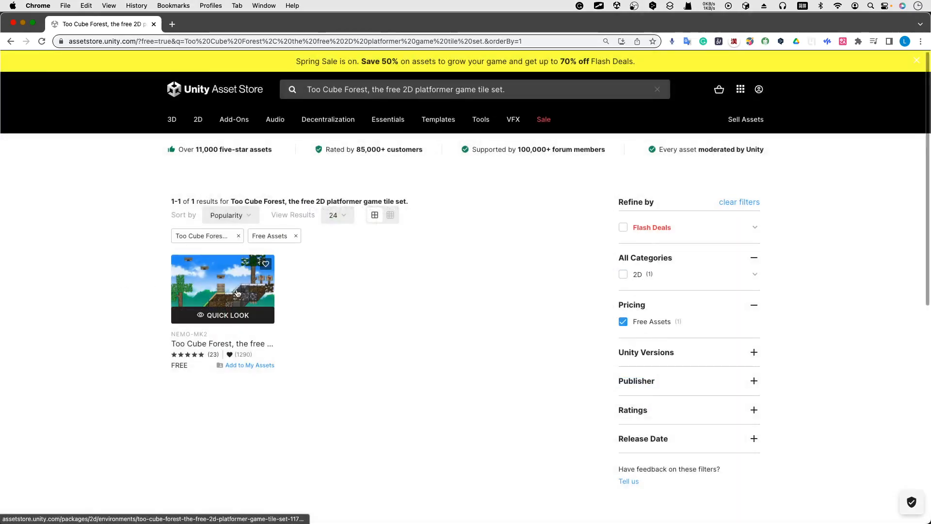
# - Reopen the quick look of Too Cube Forest, pause its video and add the package to My Assets
pyautogui.click(219, 312)
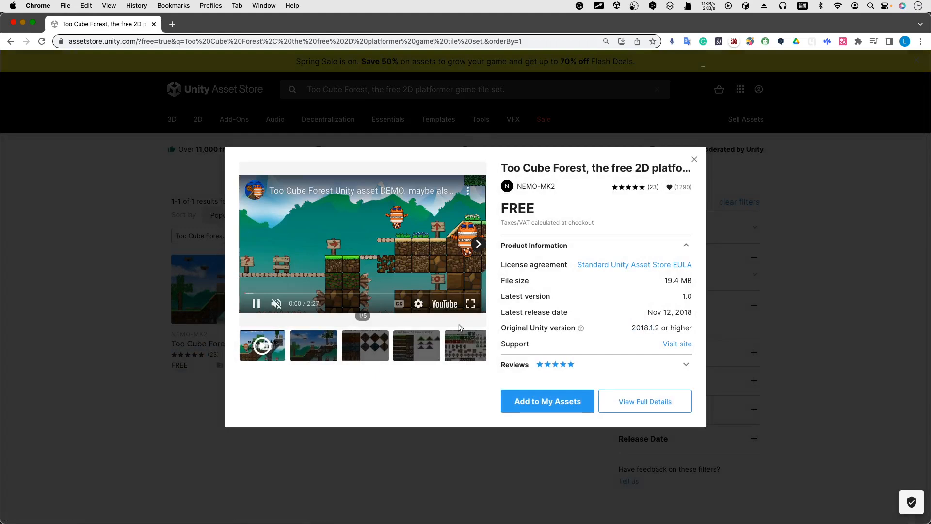
pyautogui.click(256, 304)
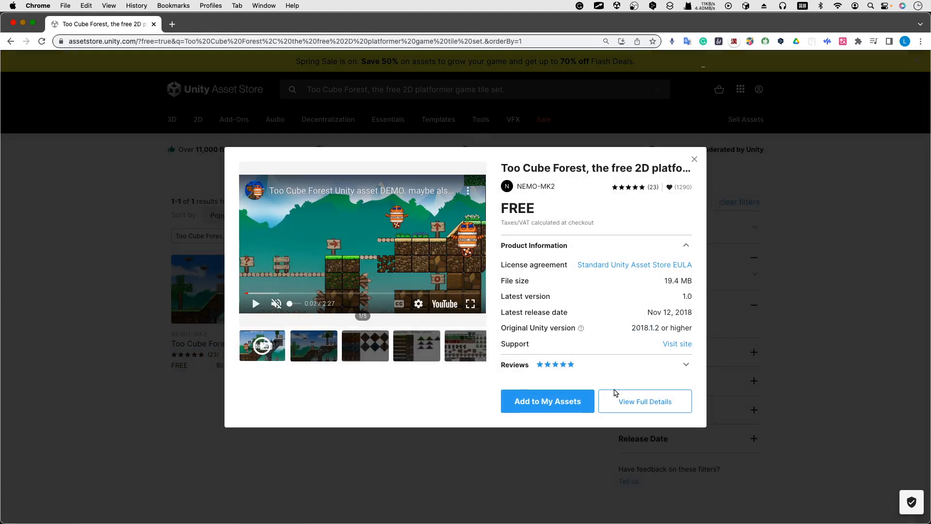
pyautogui.click(531, 408)
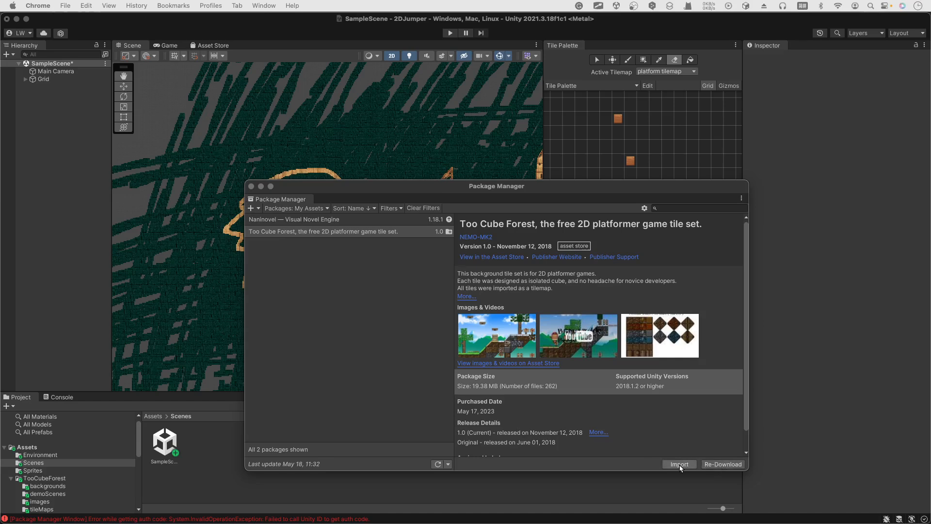
# - Switch to the Unity editor and open the TooCubeForest folder in the project's Assets
pyautogui.click(208, 442)
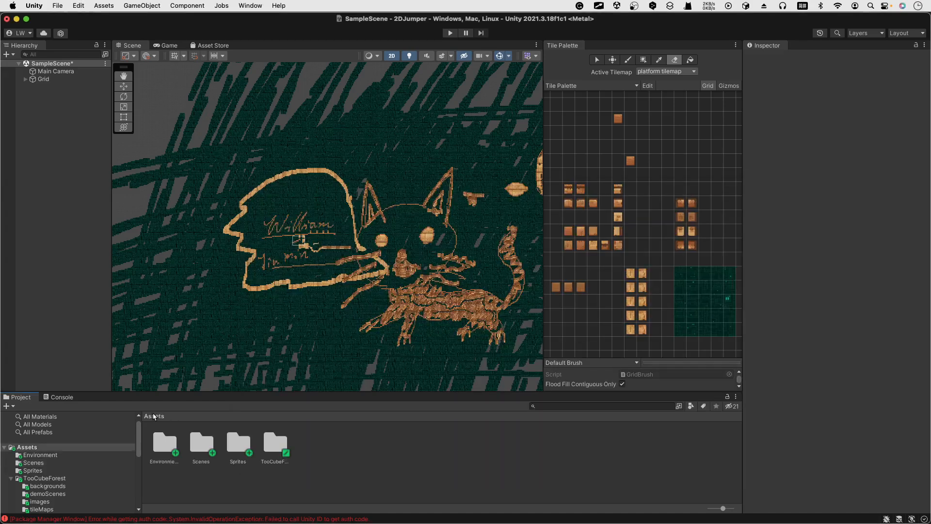
pyautogui.click(275, 444)
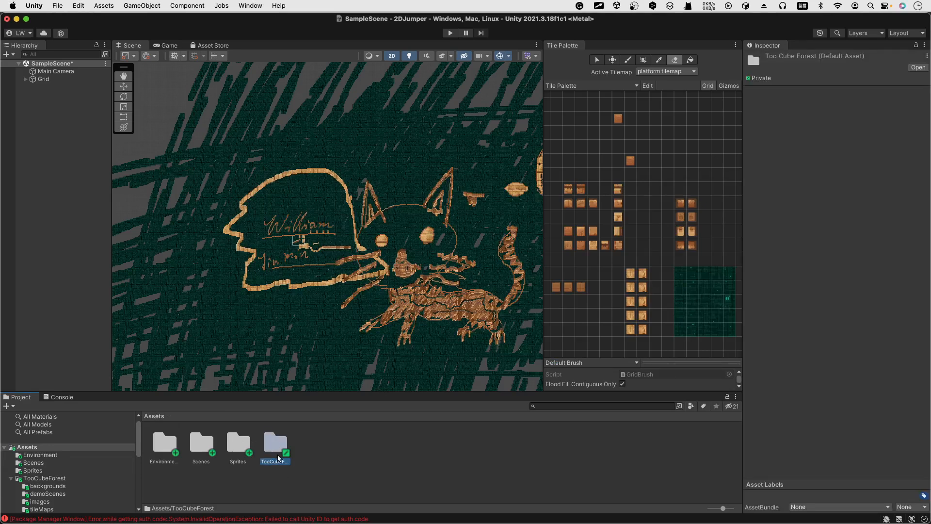
pyautogui.doubleClick(273, 447)
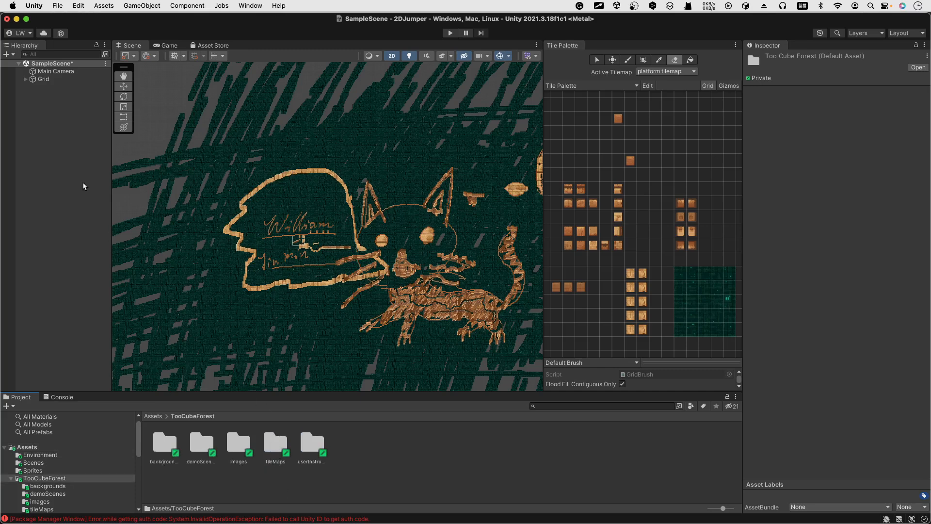
# - Expand the Grid object, check its platform and background tilemaps, and delete the whole Grid from SampleScene
pyautogui.click(25, 79)
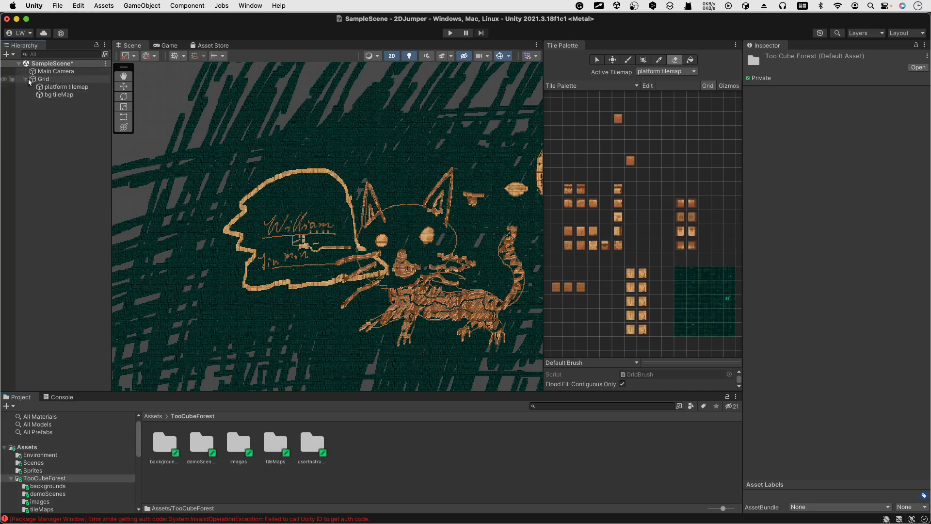
pyautogui.click(49, 87)
pyautogui.click(58, 94)
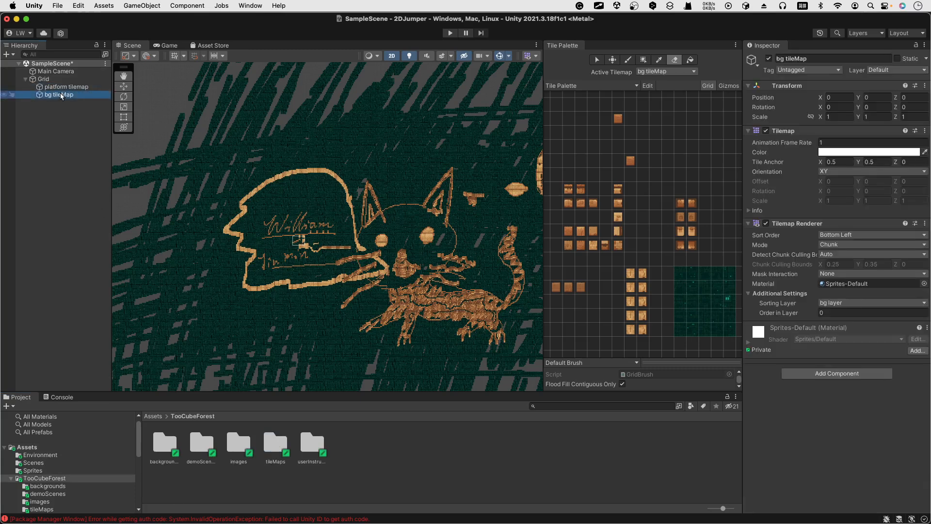
pyautogui.click(58, 87)
pyautogui.click(42, 79)
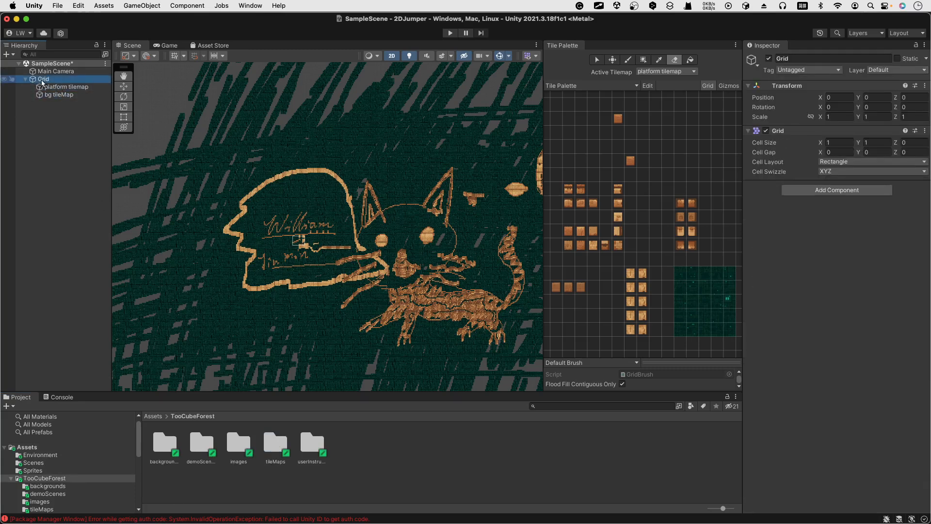
pyautogui.rightClick(42, 81)
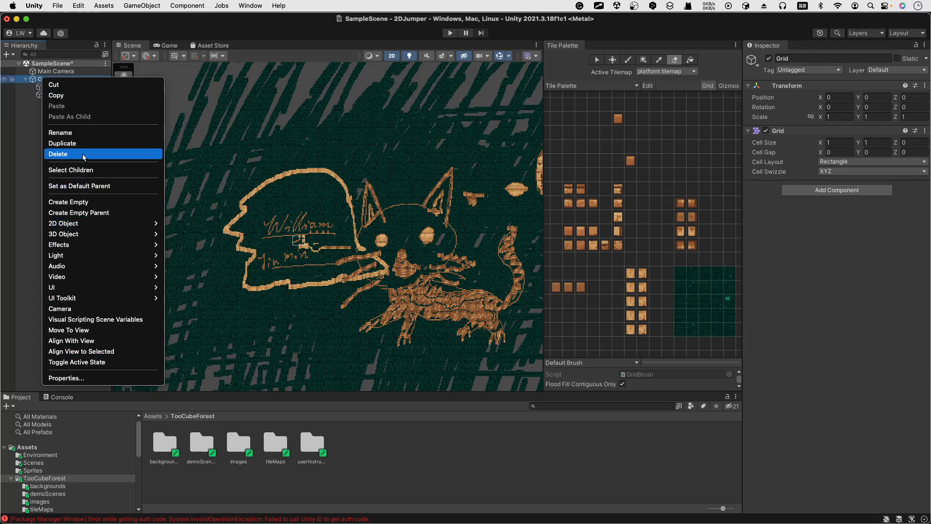
pyautogui.click(84, 155)
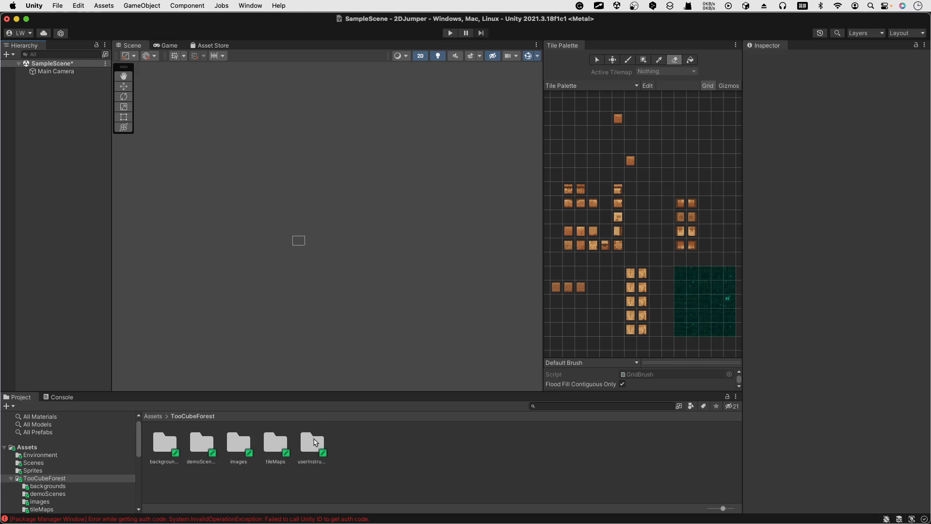
# - Look into TooCubeForest's userInstruction folder and open the demo scene from demoScenes, saving SampleScene's changes
pyautogui.doubleClick(315, 443)
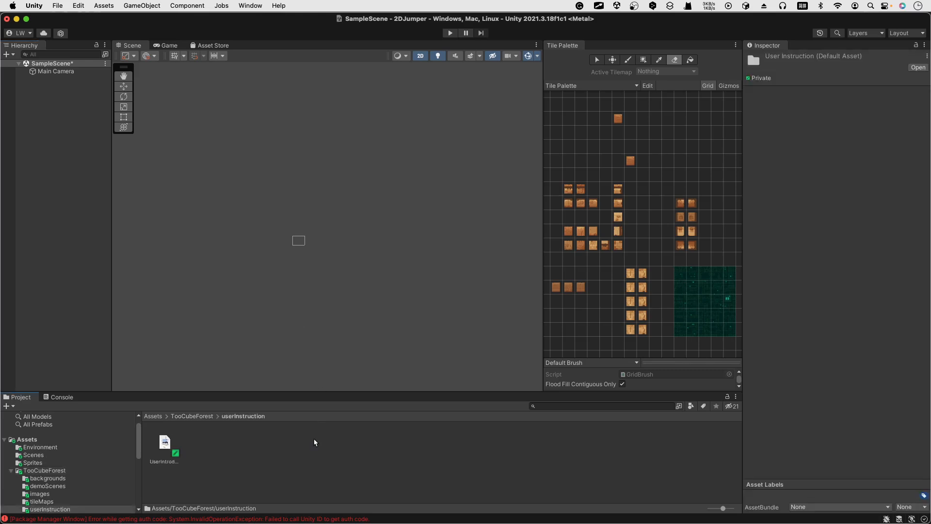
pyautogui.click(210, 416)
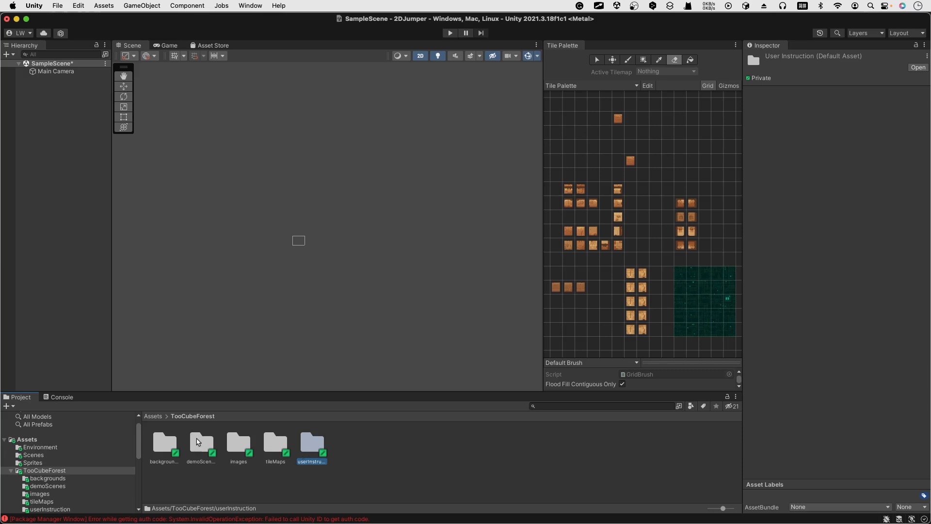
pyautogui.click(196, 441)
pyautogui.doubleClick(195, 443)
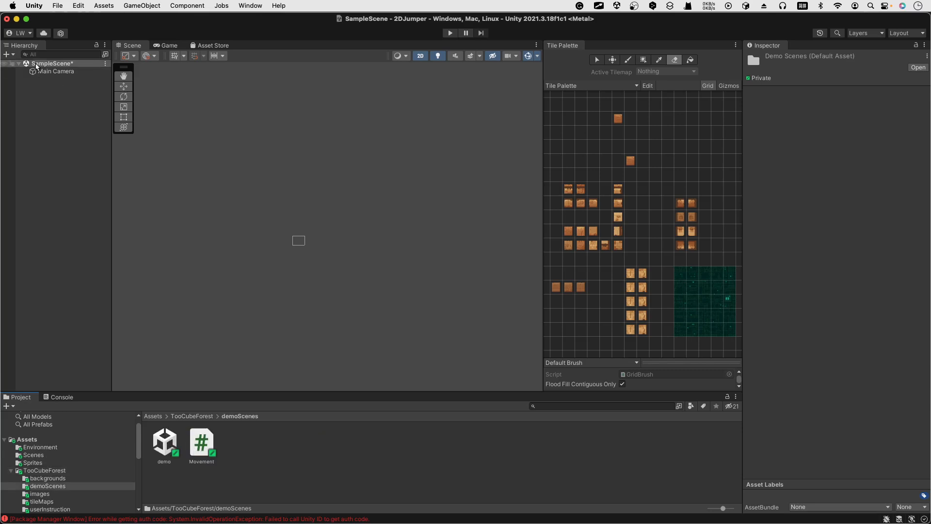
pyautogui.doubleClick(168, 445)
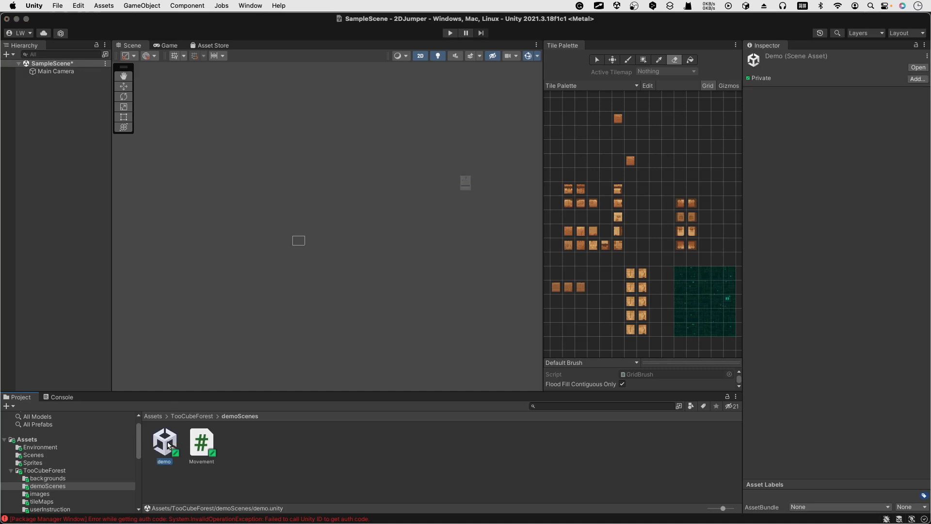
pyautogui.click(448, 219)
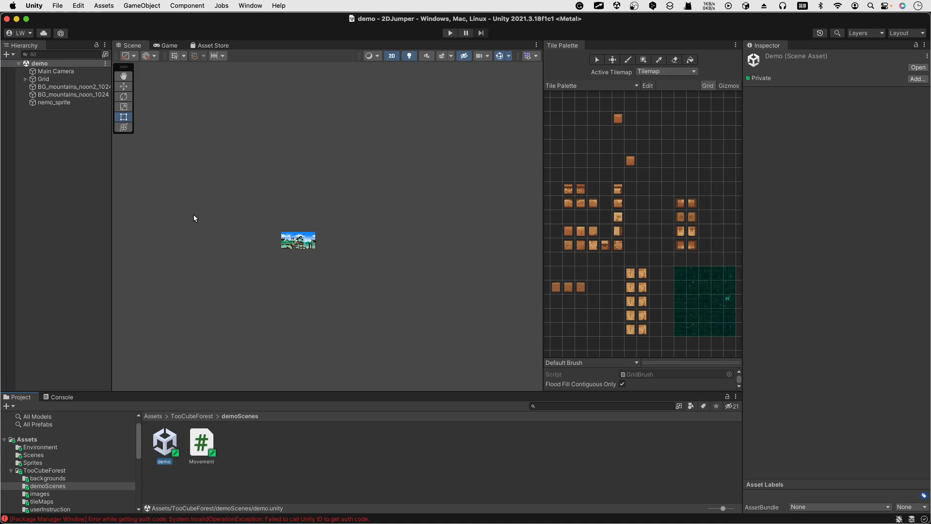
# - Run the demo scene in Play mode to view the tile set in the game view, and stop it
pyautogui.click(450, 32)
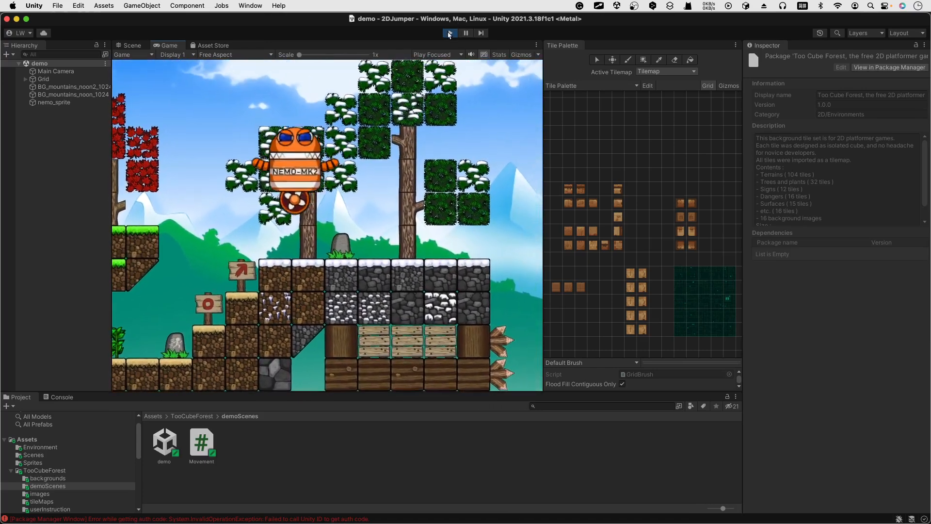
pyautogui.click(449, 33)
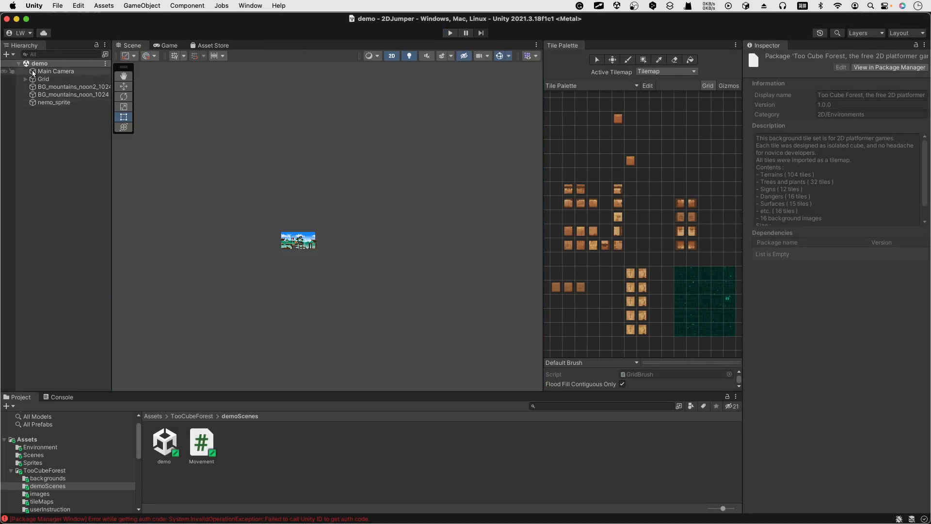
# - Look through the Environment folder's tiles and reopen SampleScene from the project's Scenes folder
pyautogui.click(178, 416)
pyautogui.click(155, 416)
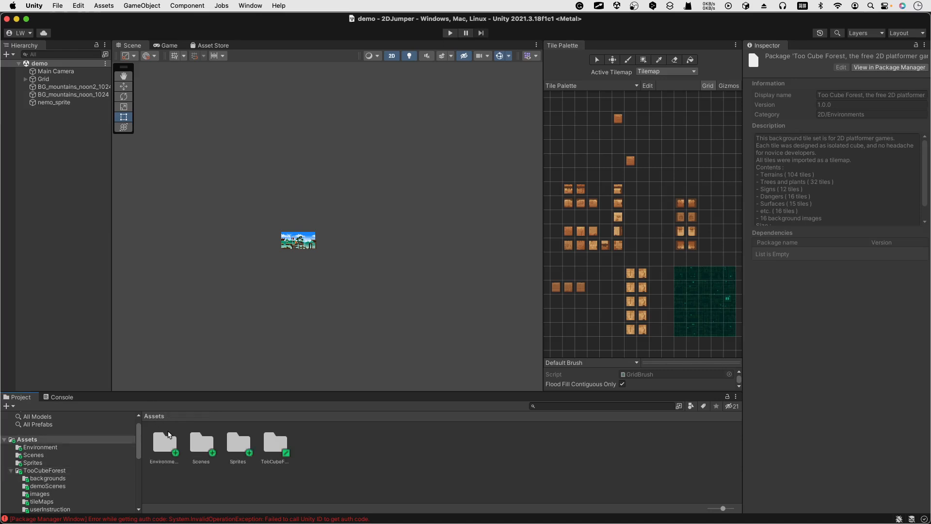
pyautogui.doubleClick(155, 445)
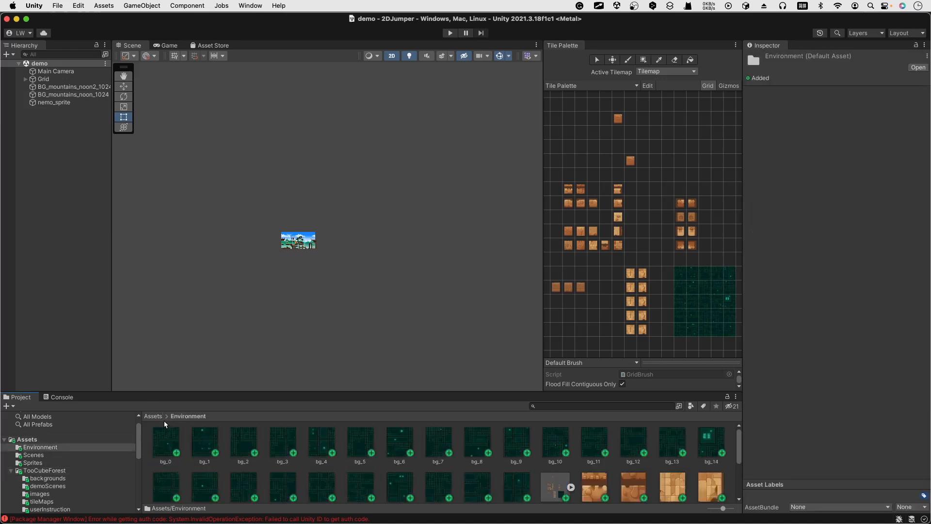
pyautogui.scroll(-5, 629, 461)
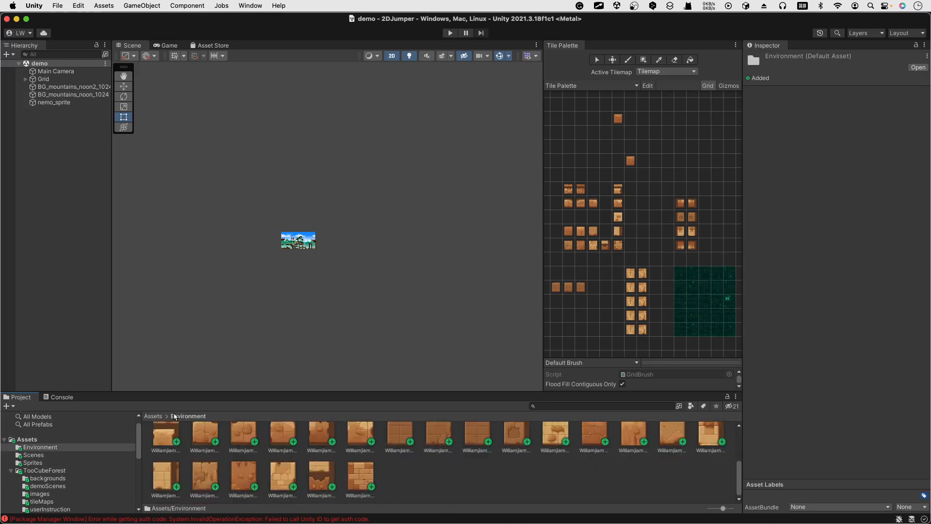
pyautogui.click(155, 417)
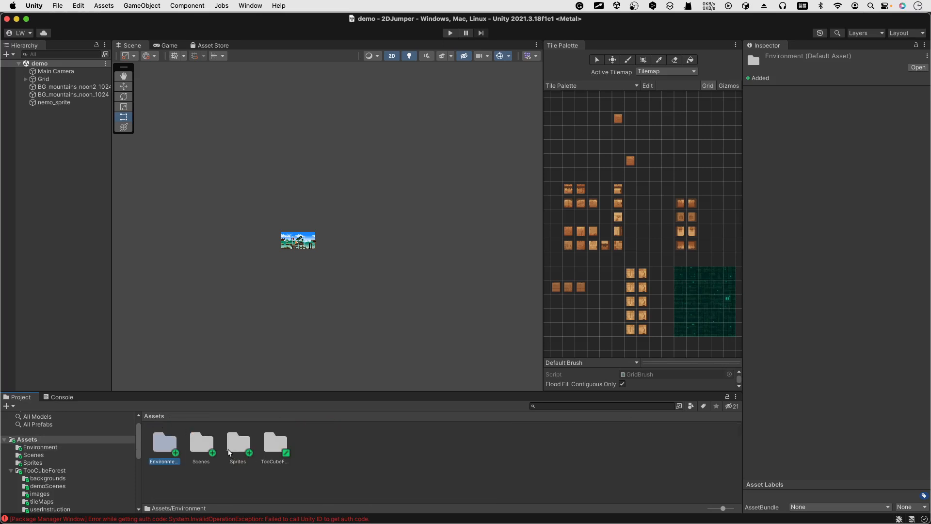
pyautogui.doubleClick(213, 447)
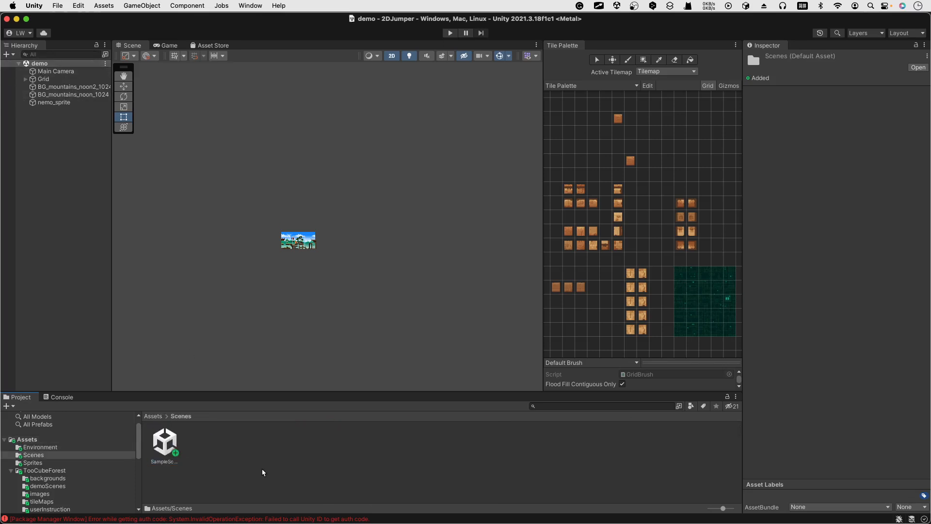
pyautogui.doubleClick(175, 452)
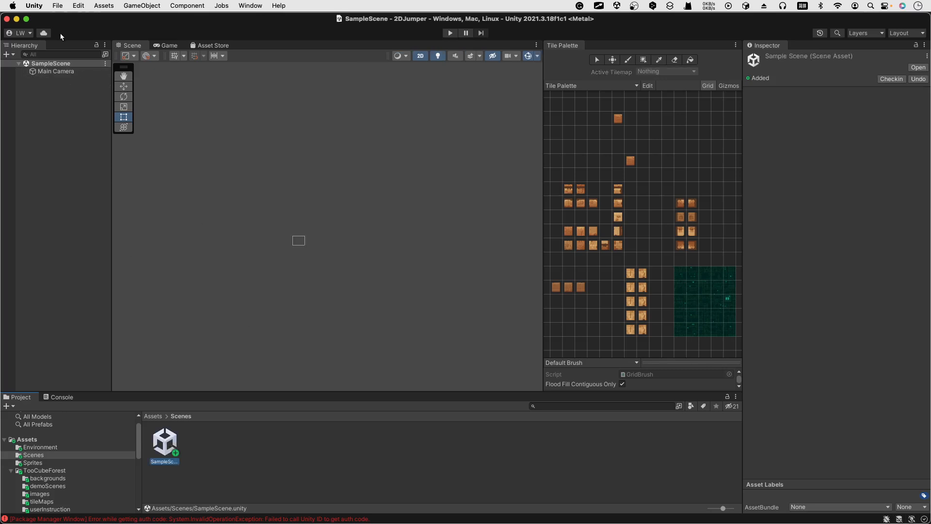
pyautogui.rightClick(55, 64)
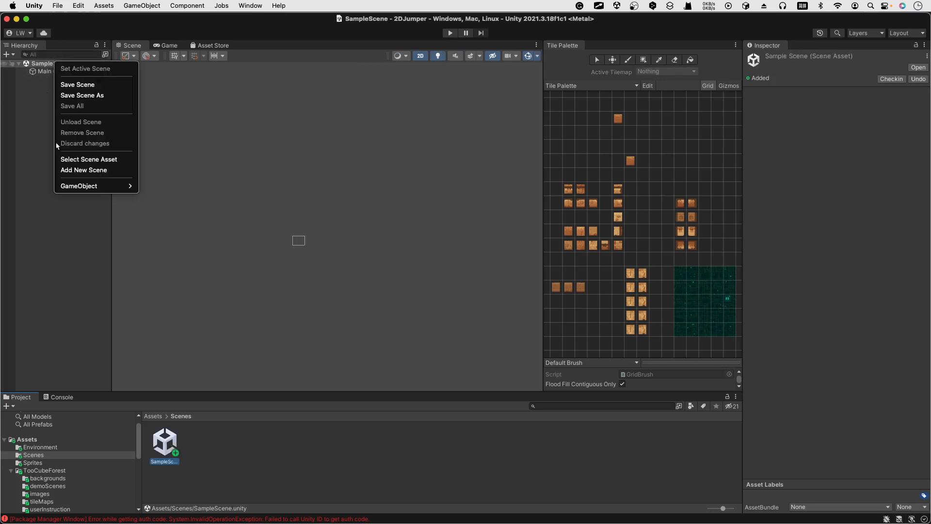
pyautogui.click(35, 63)
pyautogui.click(36, 64)
pyautogui.rightClick(37, 66)
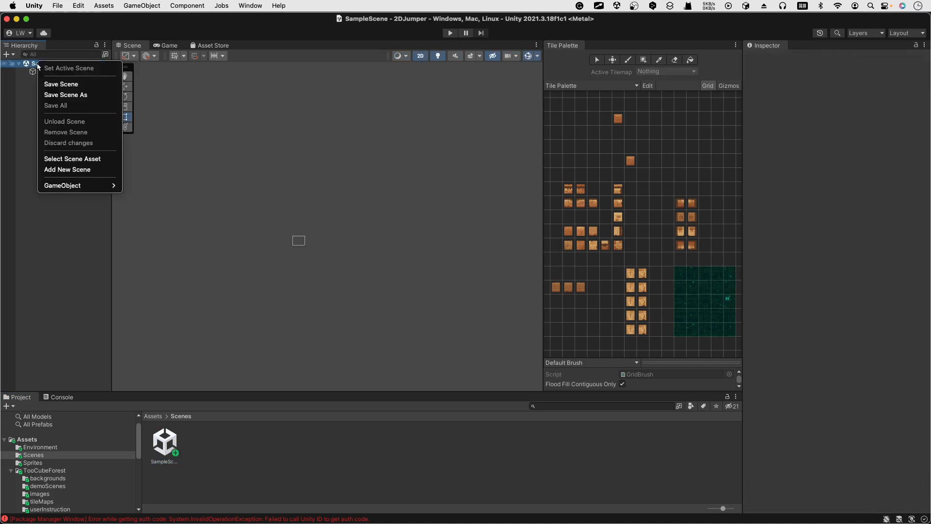
pyautogui.click(37, 64)
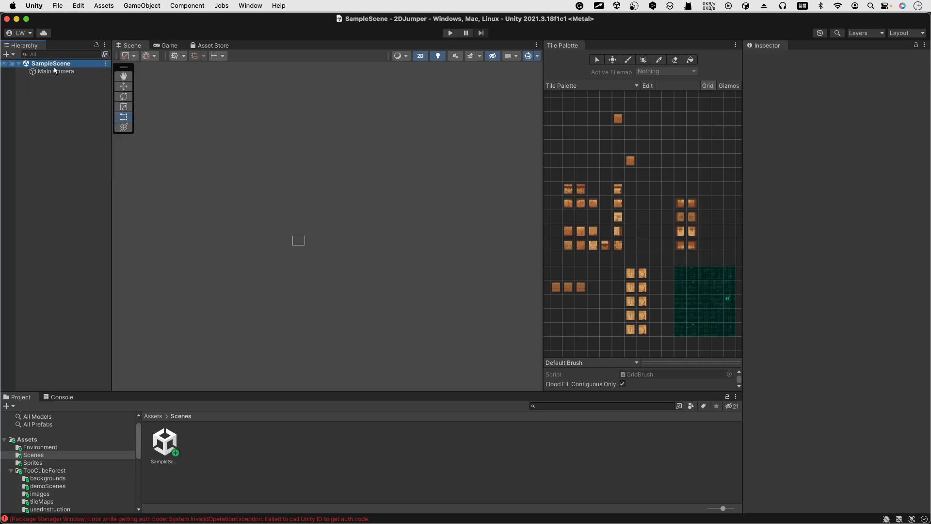
# - Try to rename the SampleScene asset in the Scenes folder as 2D
pyautogui.click(165, 451)
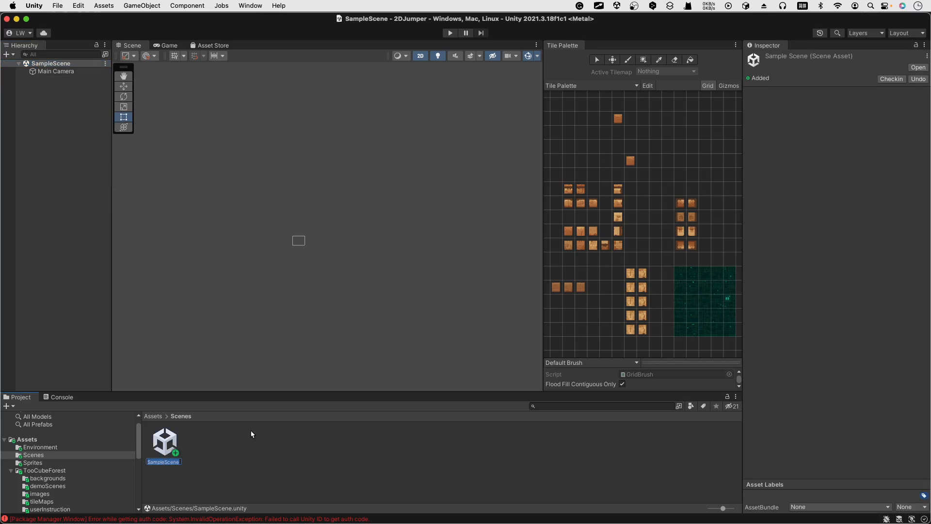
pyautogui.write('@D')
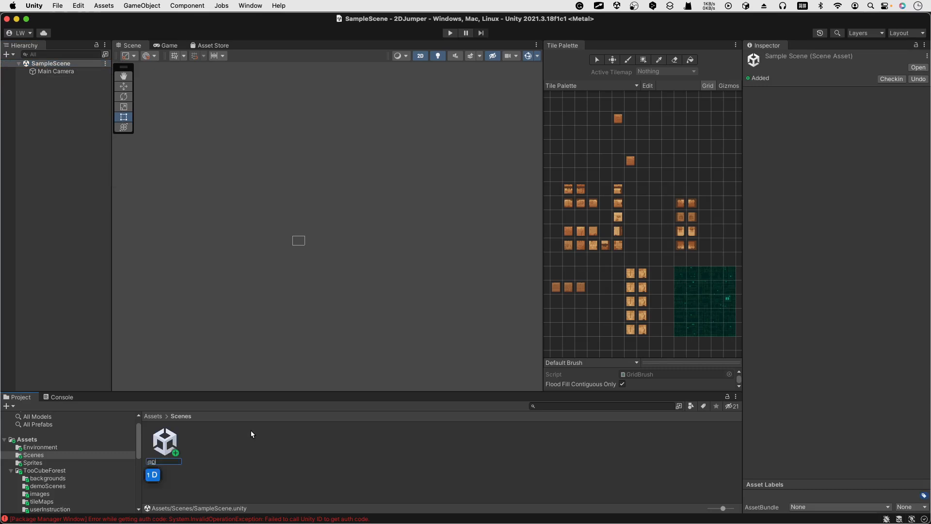
pyautogui.press('Return')
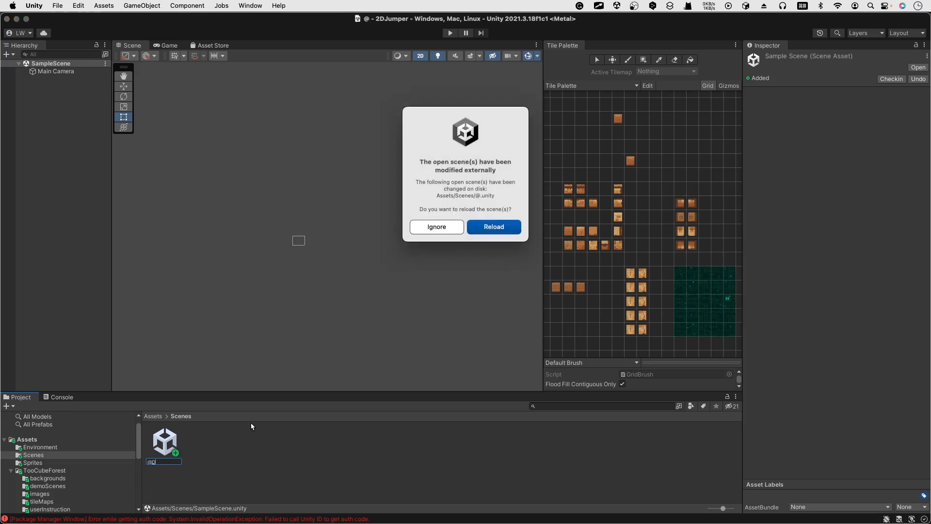
pyautogui.click(438, 228)
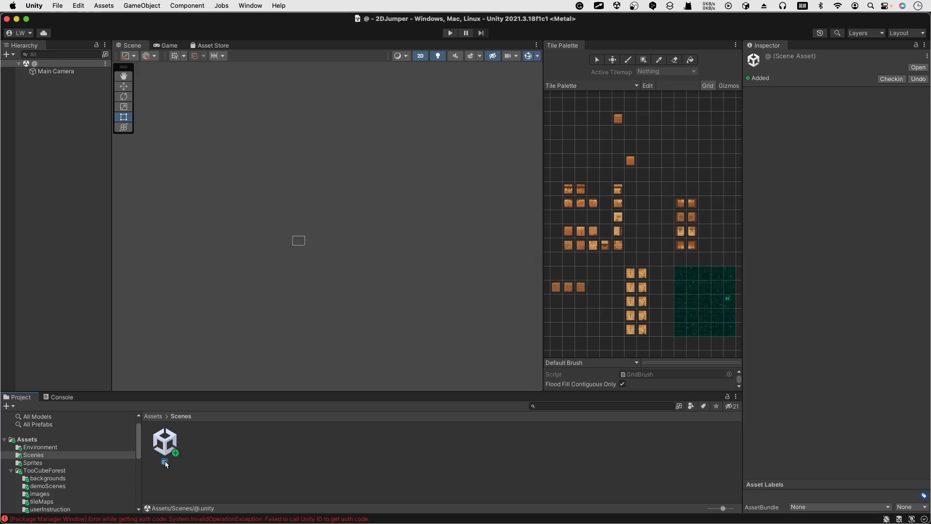
pyautogui.click(164, 463)
pyautogui.write('2D')
pyautogui.press('Return')
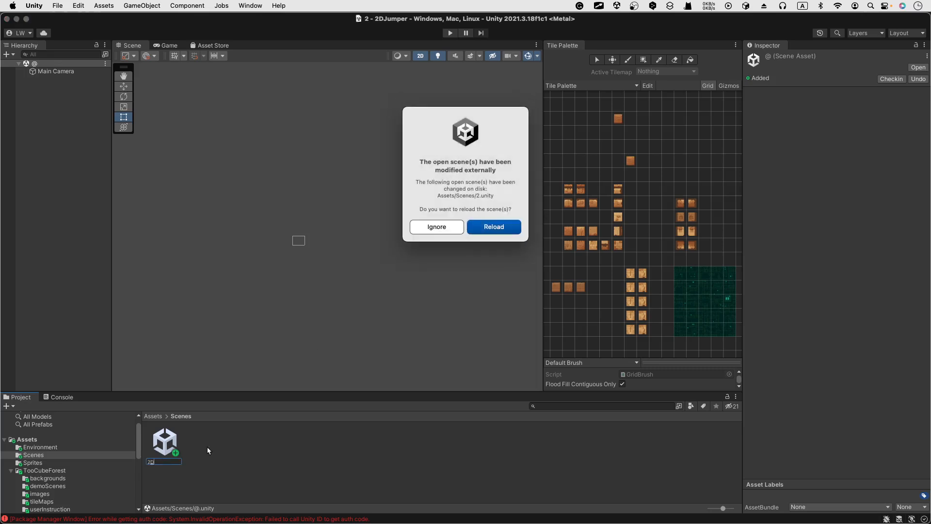
pyautogui.click(483, 234)
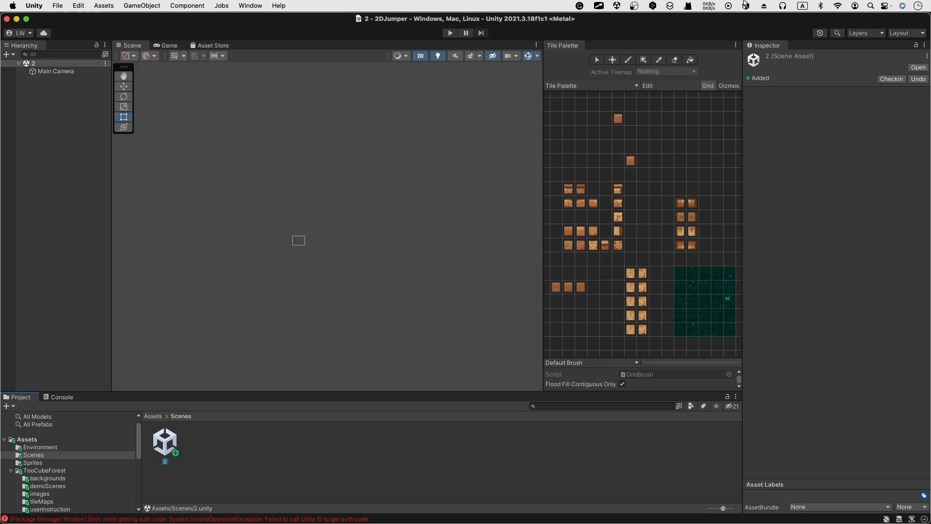
# - With the ABC input source, rename the scene asset as 2DJumperBy followed by the author's first name, and reload the scene
pyautogui.click(804, 6)
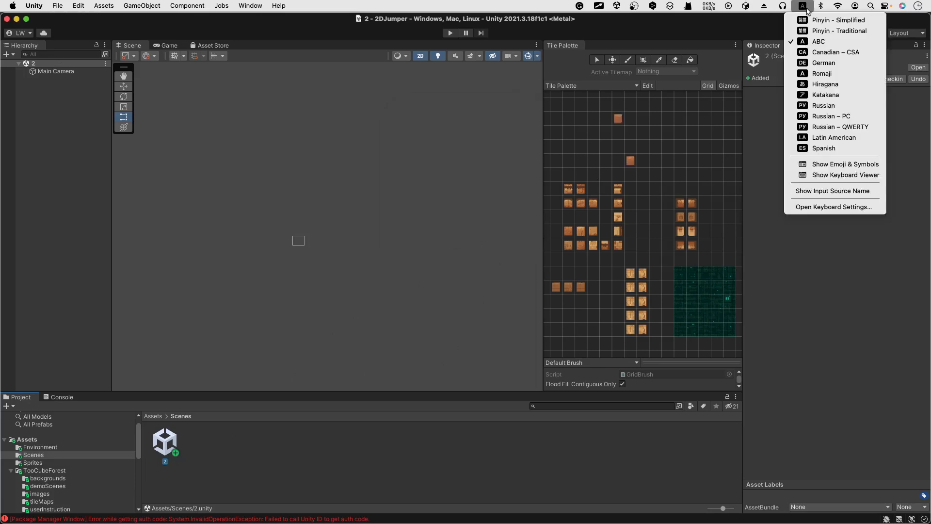
pyautogui.click(813, 42)
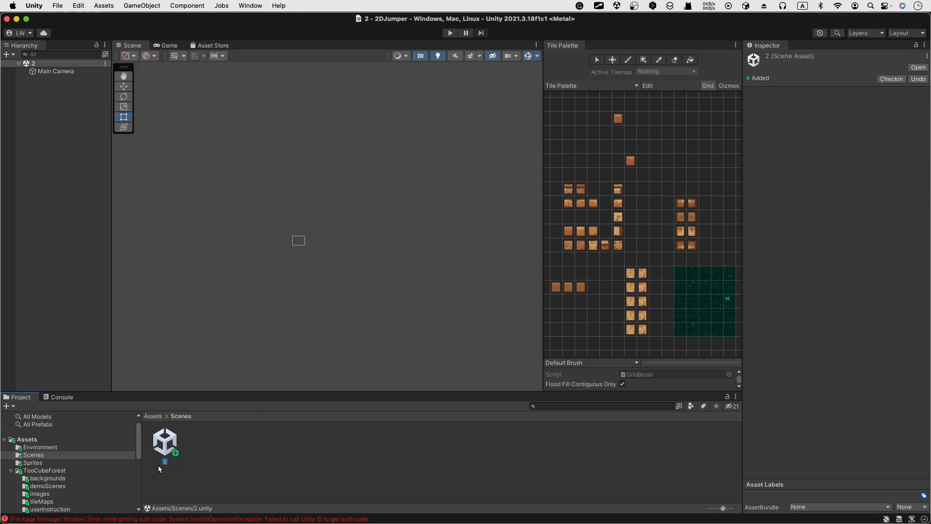
pyautogui.click(165, 462)
pyautogui.write('2DJump')
pyautogui.write('er')
pyautogui.write('ByWil')
pyautogui.write('liam')
pyautogui.press('Return')
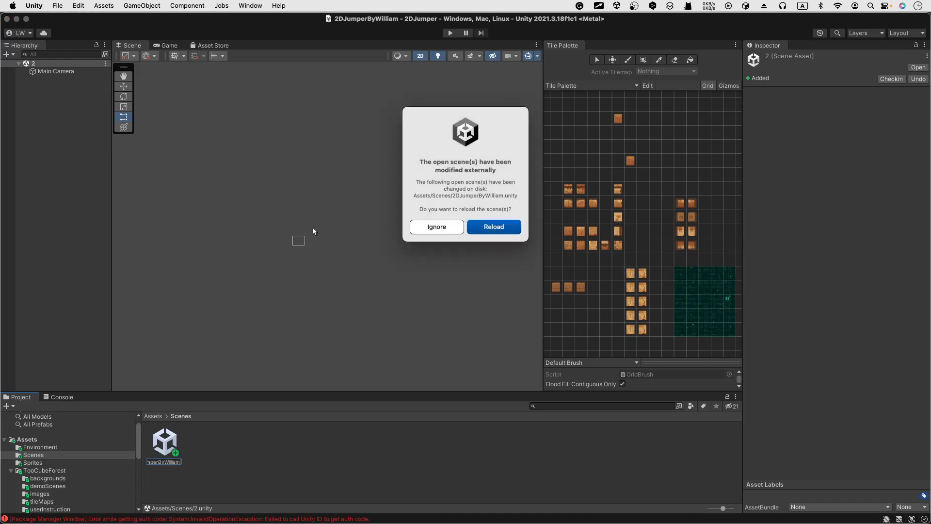
pyautogui.hotkey('ctrl', 'Up')
pyautogui.click(463, 242)
pyautogui.click(494, 234)
pyautogui.hotkey('ctrl', 'Up')
pyautogui.click(615, 367)
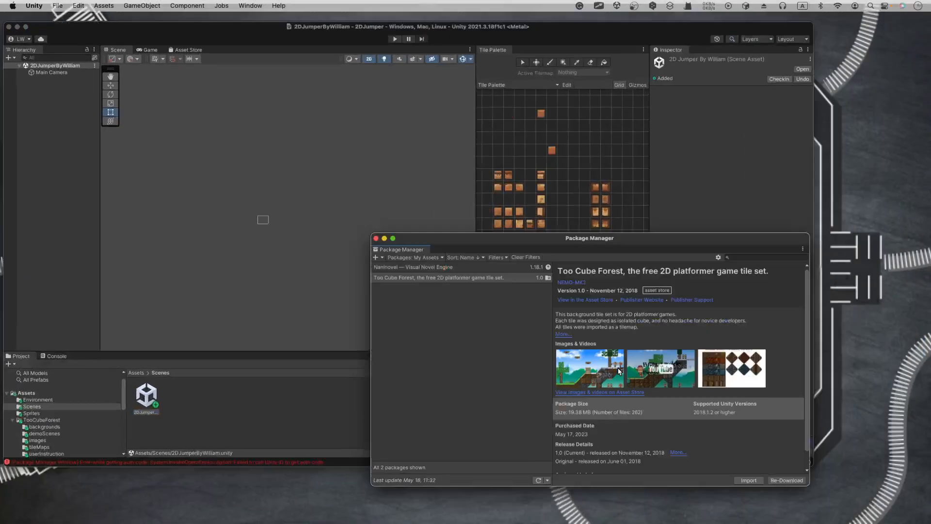
pyautogui.click(251, 186)
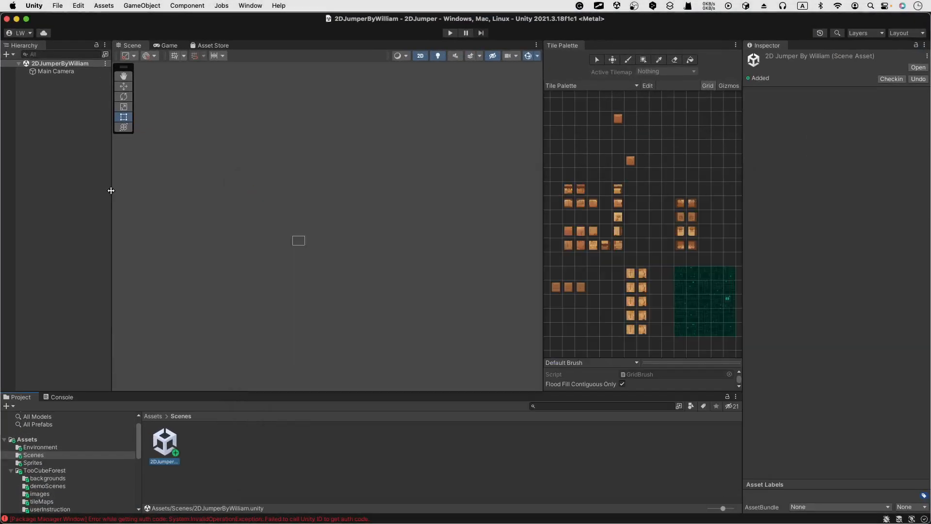
# - Add a new 2D Tilemap with its parent Grid to the renamed scene
pyautogui.rightClick(42, 94)
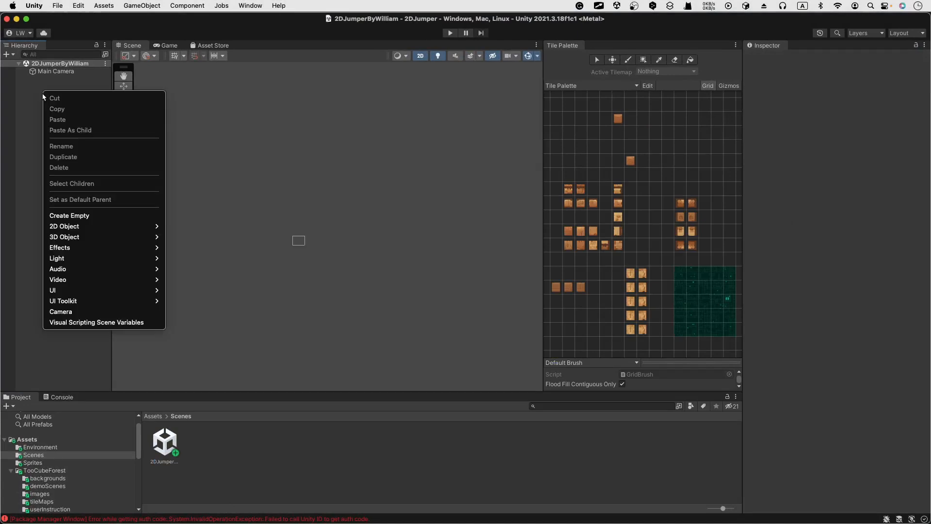
pyautogui.moveTo(89, 227)
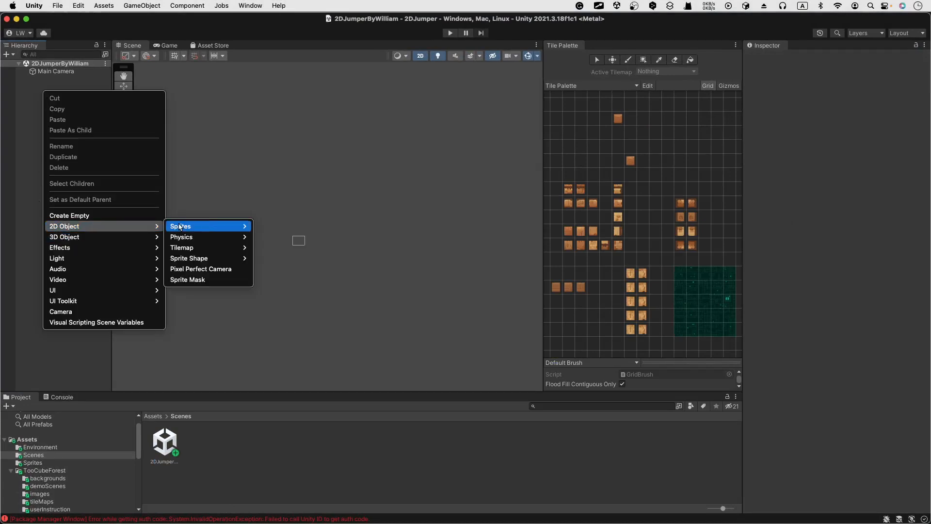
pyautogui.moveTo(219, 247)
pyautogui.click(287, 247)
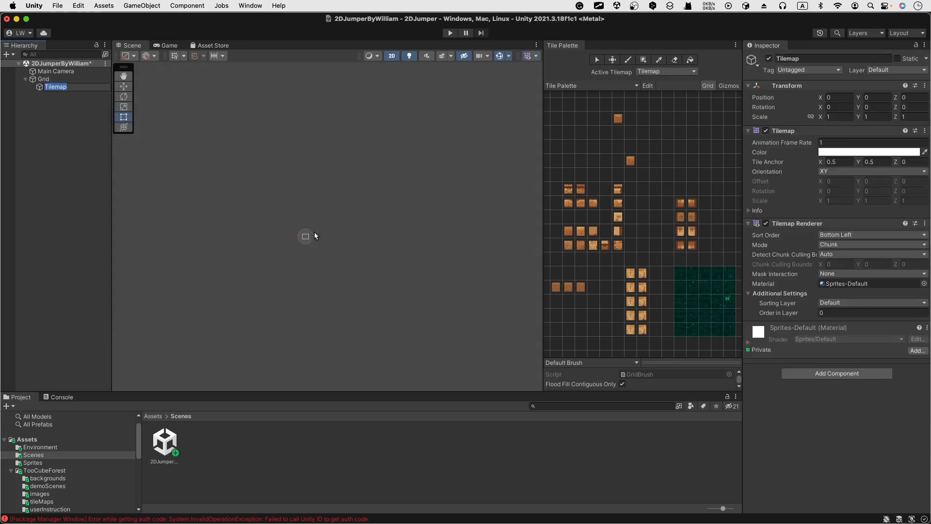
# - Keep the new tilemap's default name, select it and frame the camera's area in the scene
pyautogui.click(89, 145)
pyautogui.click(56, 87)
pyautogui.scroll(10, 309, 221)
pyautogui.moveTo(313, 268); pyautogui.dragTo(341, 177, button='middle')
pyautogui.scroll(8, 342, 177)
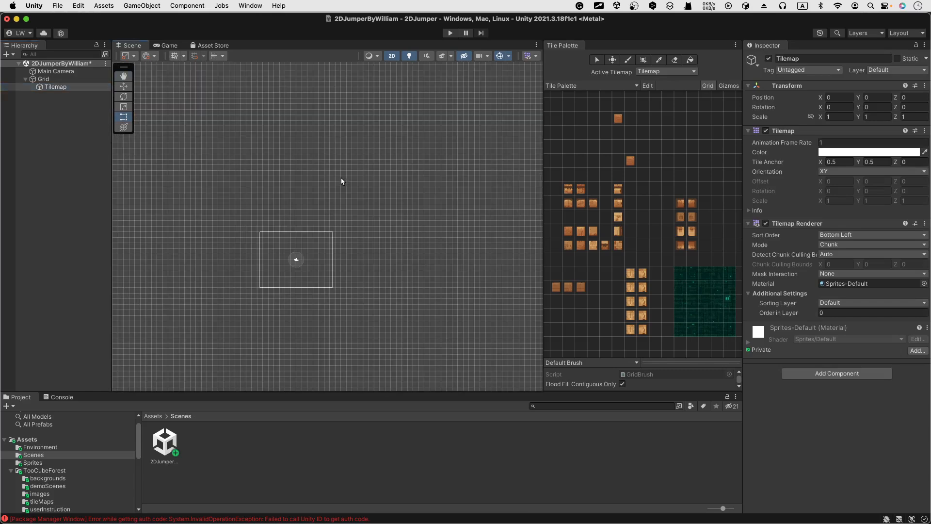
pyautogui.moveTo(336, 215); pyautogui.dragTo(437, 129, button='middle')
pyautogui.scroll(6, 352, 198)
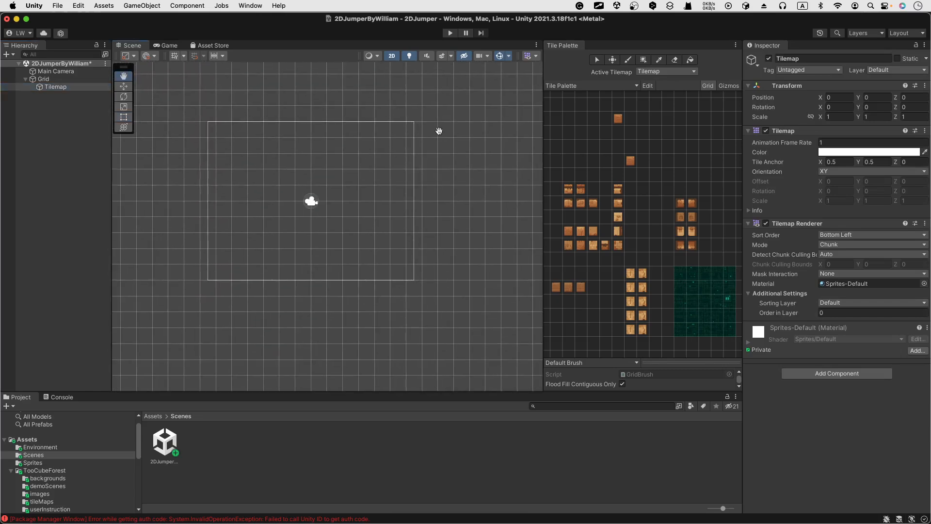
# - Open the backgrounds folder of the TooCubeForest assets
pyautogui.click(154, 416)
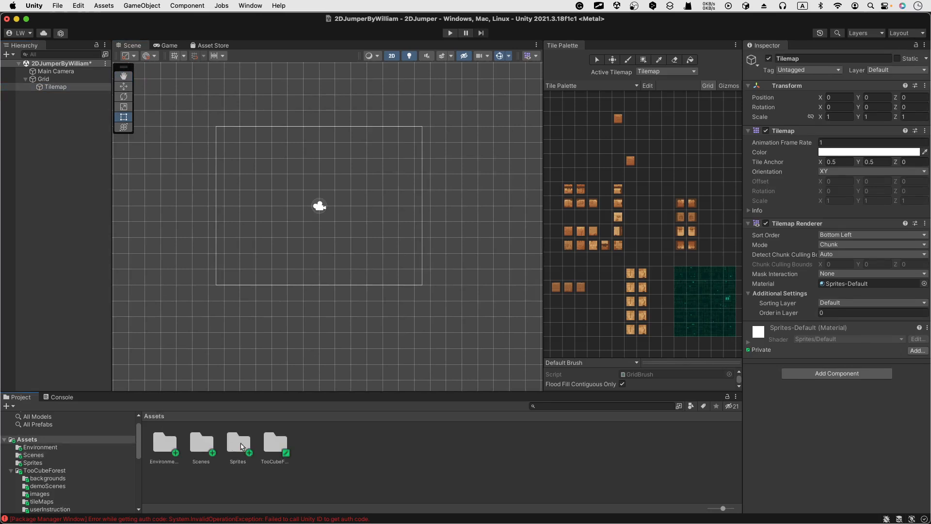
pyautogui.doubleClick(278, 447)
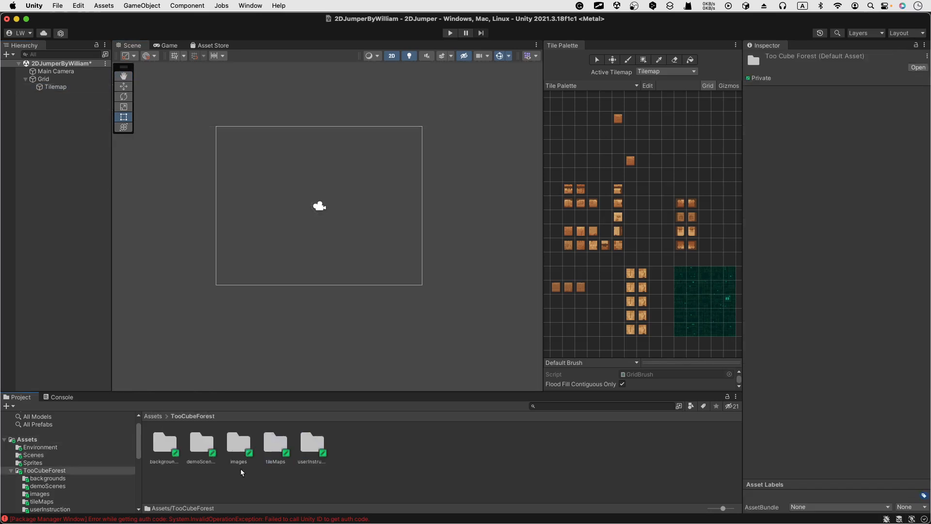
pyautogui.doubleClick(174, 446)
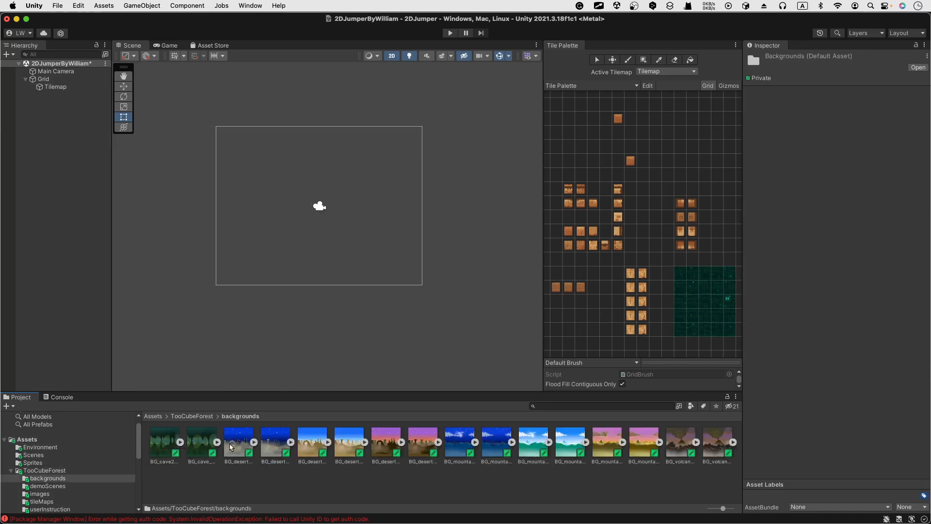
# - Try BG_cave2_1024 as the scene's background and delete it from the scene
pyautogui.click(161, 445)
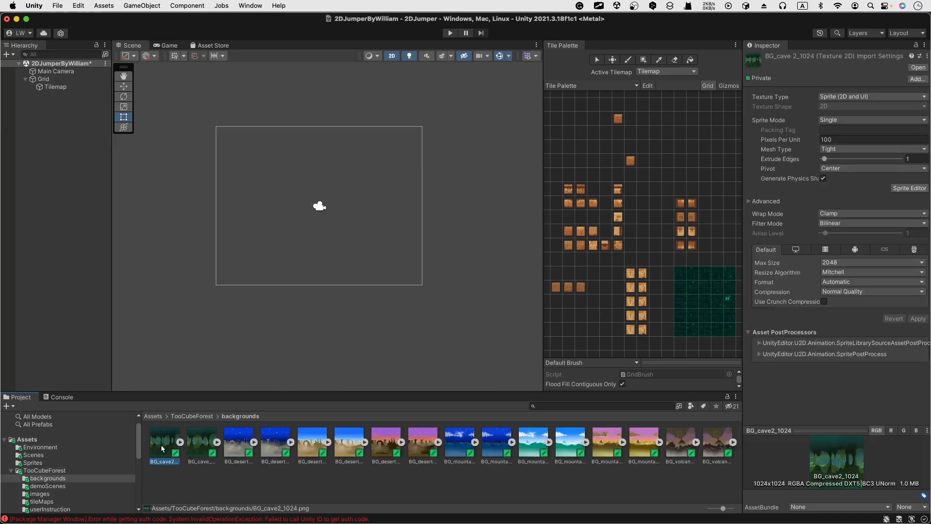
pyautogui.moveTo(161, 444); pyautogui.dragTo(253, 234)
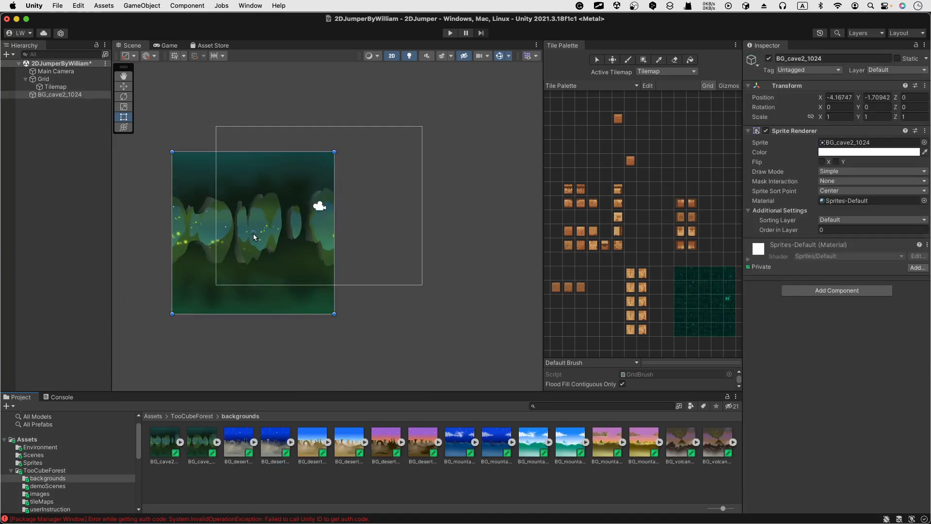
pyautogui.rightClick(43, 95)
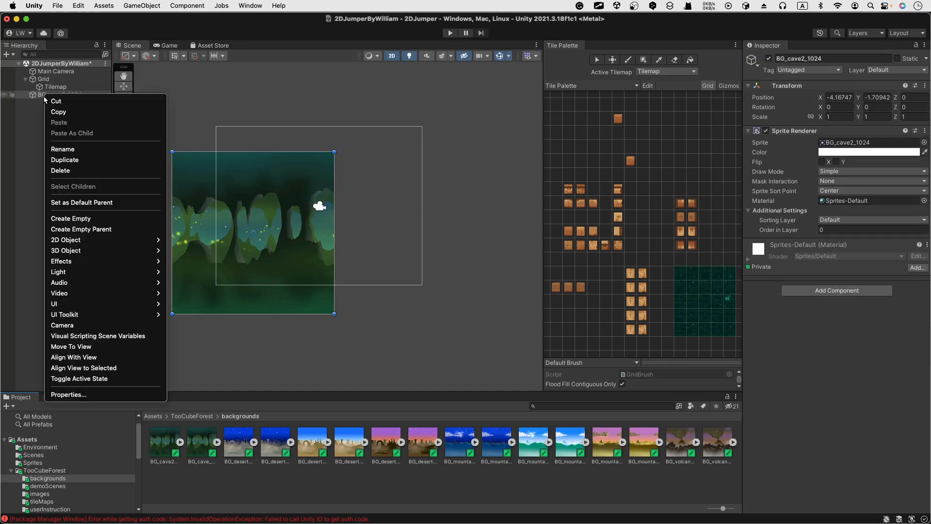
pyautogui.click(63, 171)
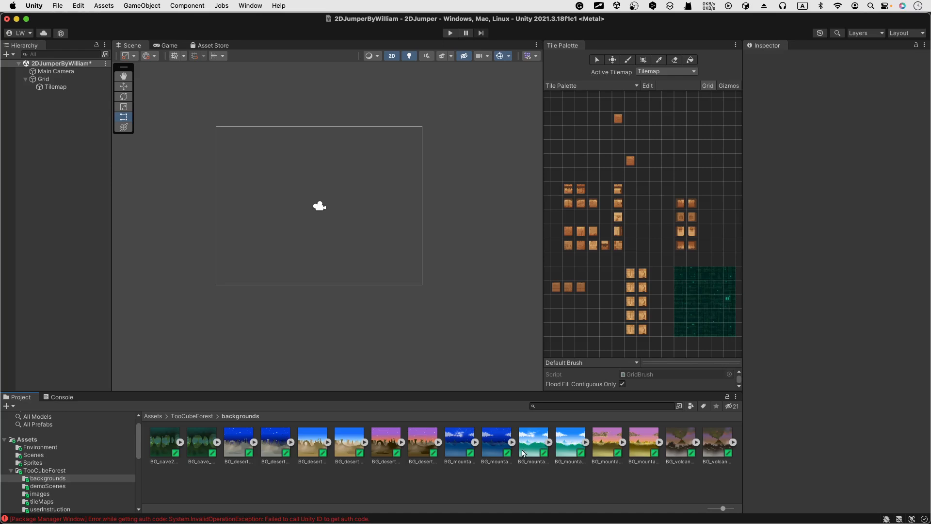
# - Place BG_mountains_noon_1024 in the scene and stretch it over the camera frame, at a scale of about 1.91 by 1.17
pyautogui.click(565, 445)
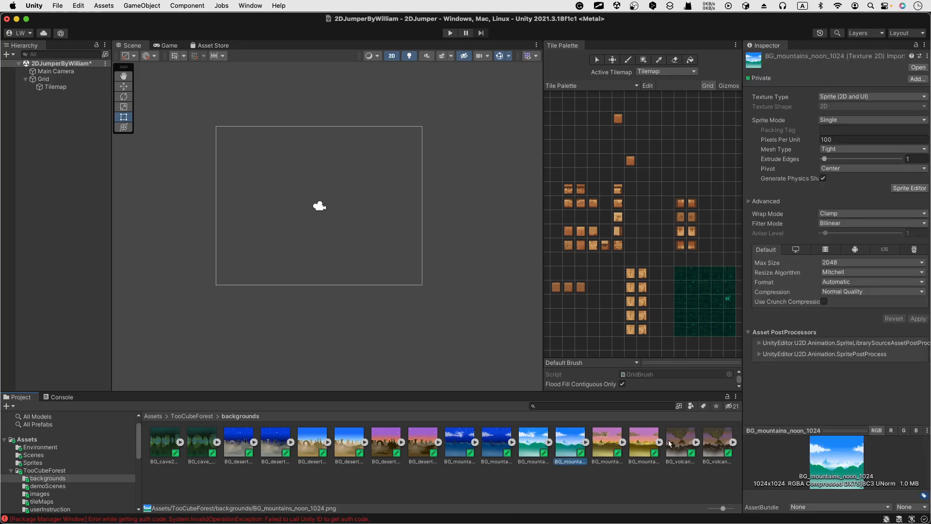
pyautogui.click(603, 449)
pyautogui.click(567, 446)
pyautogui.moveTo(567, 447); pyautogui.dragTo(261, 233)
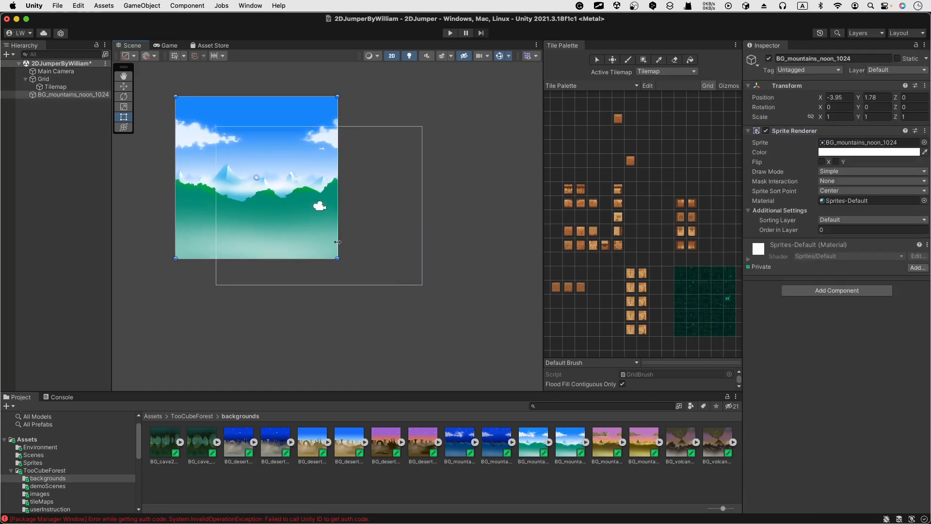
pyautogui.moveTo(338, 260); pyautogui.dragTo(472, 260)
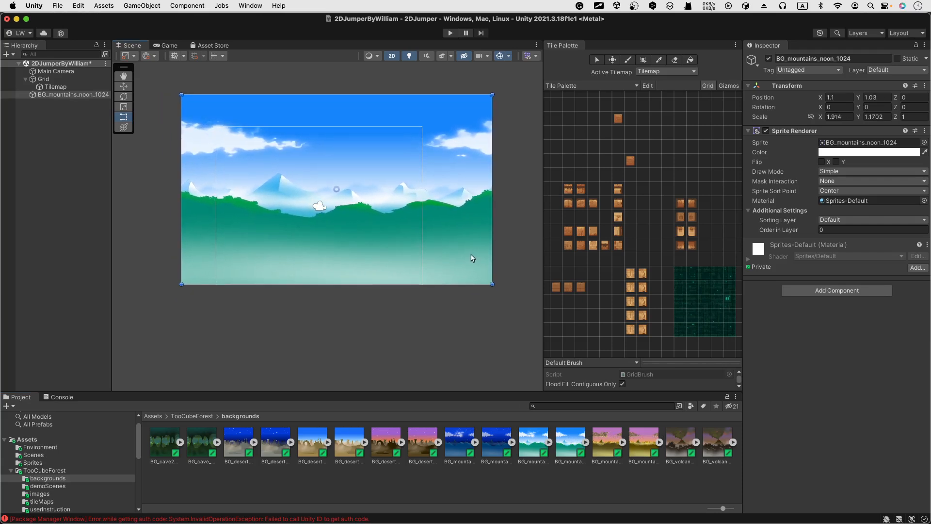
pyautogui.click(379, 318)
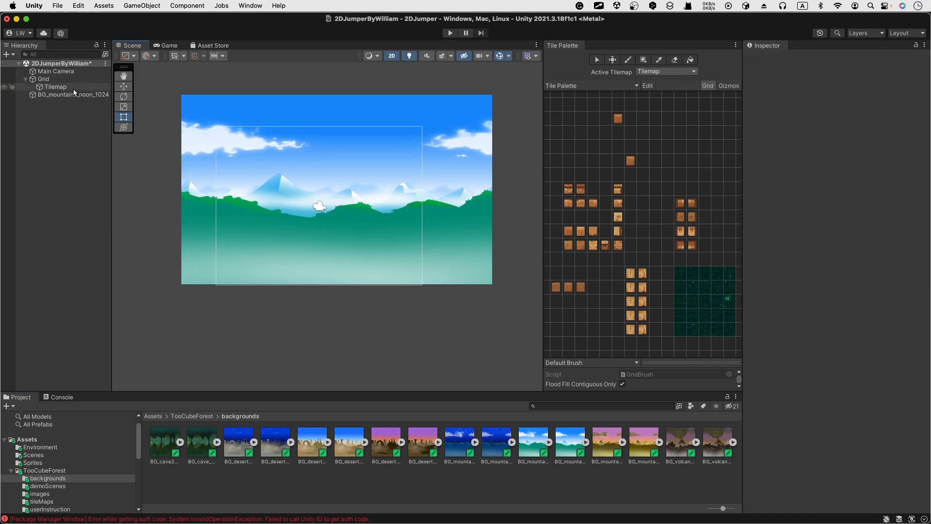
# - Open TooCubeForest's tileMaps folder and load TCF_decorations as the active tile palette
pyautogui.click(56, 86)
pyautogui.scroll(-2, 288, 220)
pyautogui.scroll(3, 288, 219)
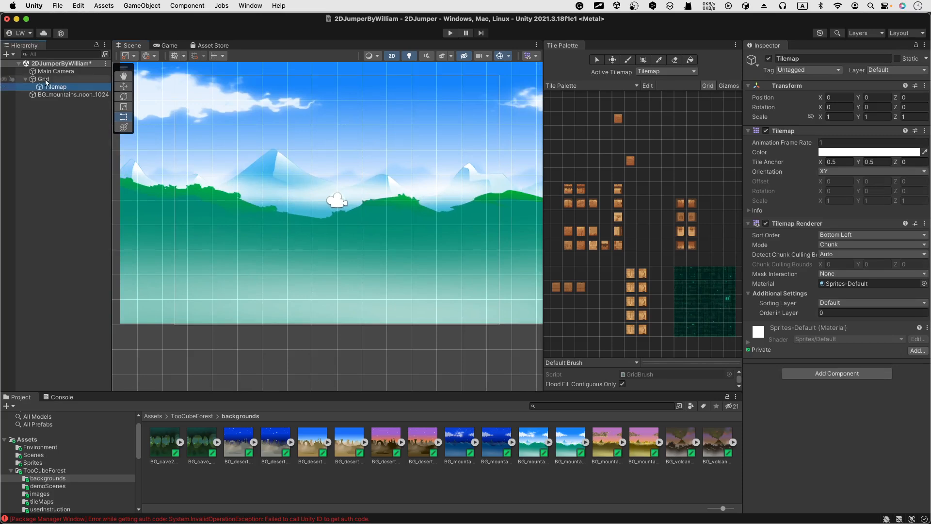
pyautogui.click(196, 417)
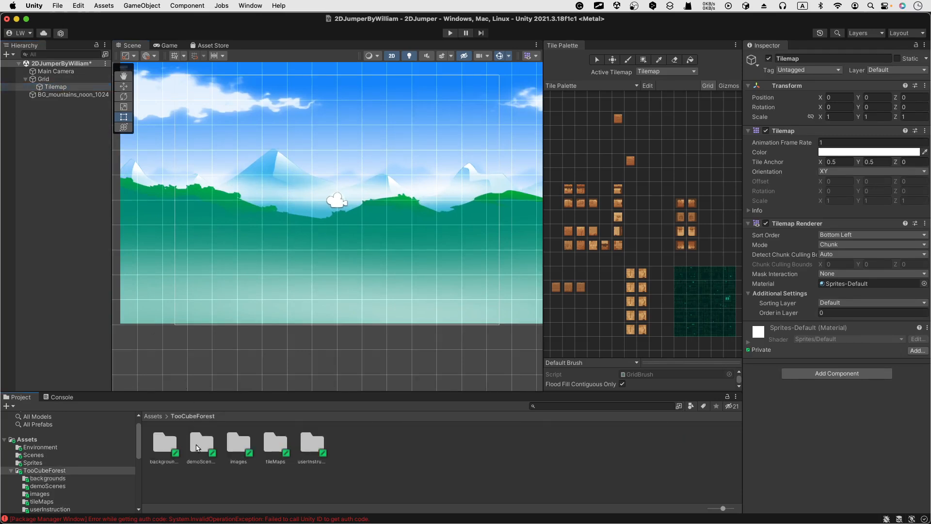
pyautogui.doubleClick(275, 445)
pyautogui.click(164, 434)
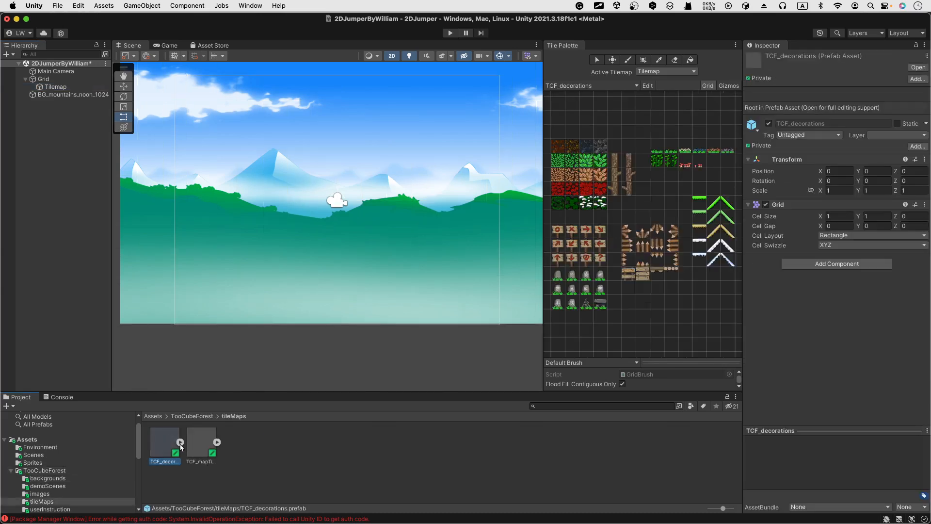
# - Expand the TCF_decorations asset and examine its palette settings and the scene's Tilemap
pyautogui.click(180, 441)
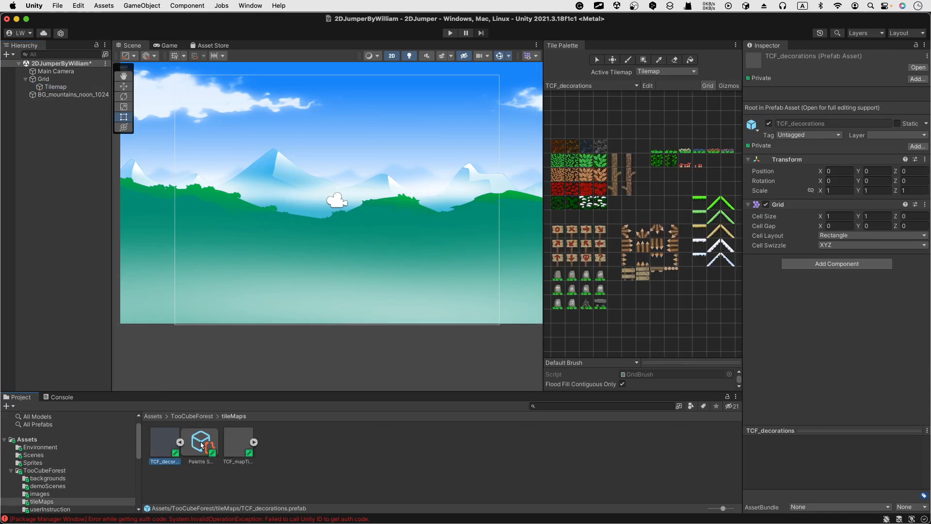
pyautogui.click(201, 443)
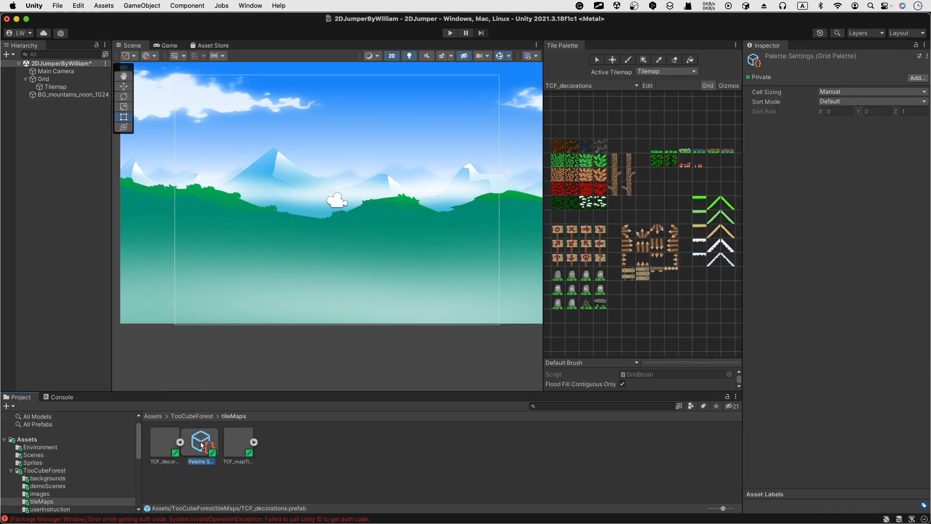
pyautogui.click(169, 449)
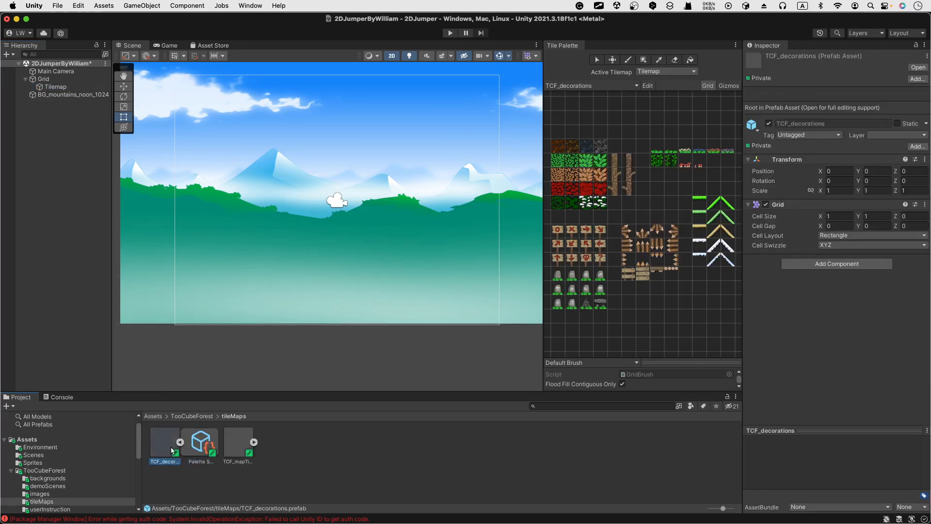
pyautogui.click(179, 442)
pyautogui.click(180, 442)
pyautogui.click(51, 87)
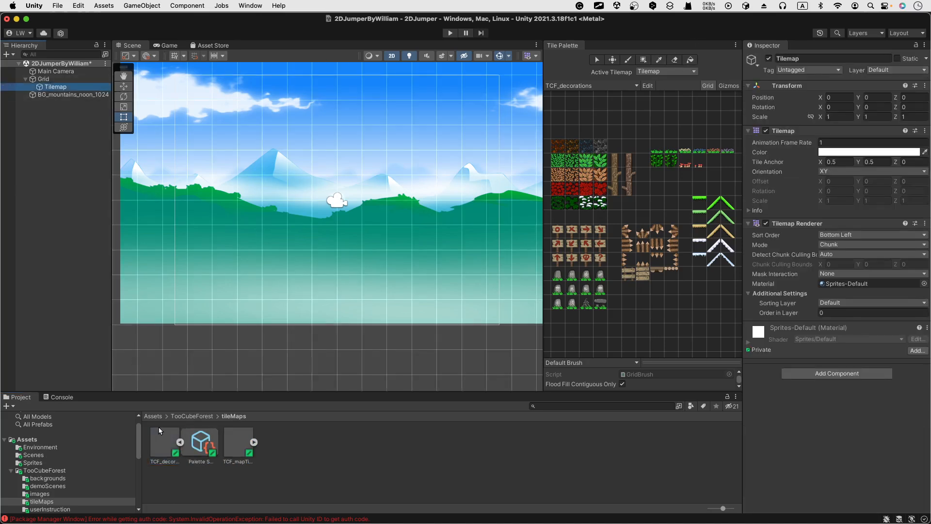
pyautogui.click(192, 452)
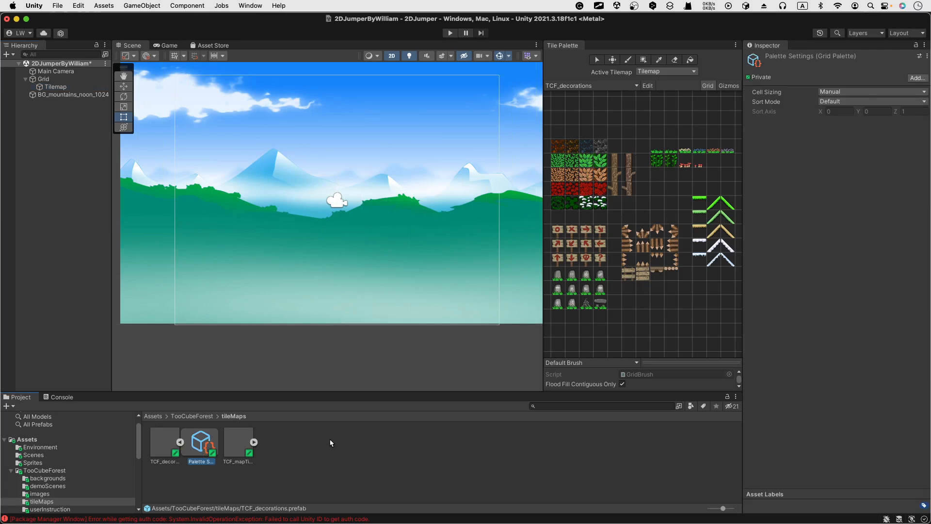
# - Expand the TCF_mapTiles asset, load it as the active tile palette, and return from its prefab to the scene
pyautogui.click(253, 442)
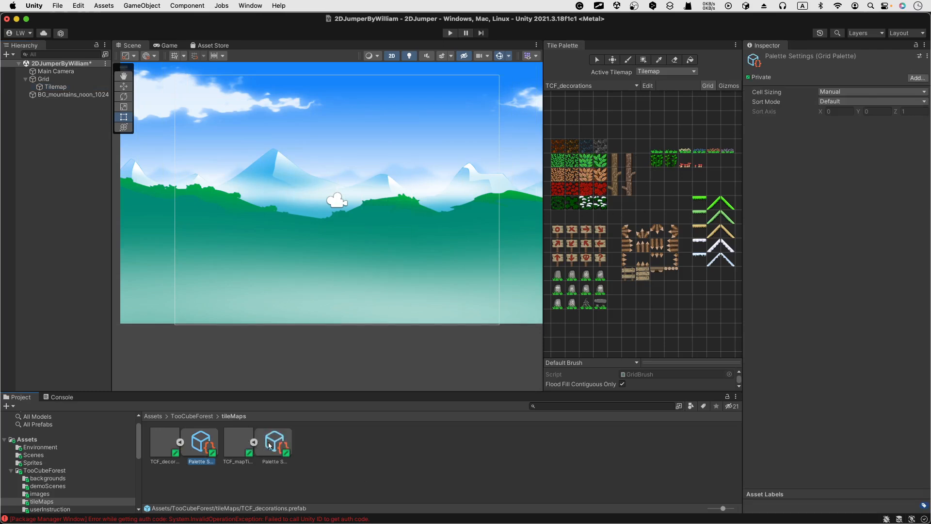
pyautogui.click(266, 445)
pyautogui.doubleClick(275, 446)
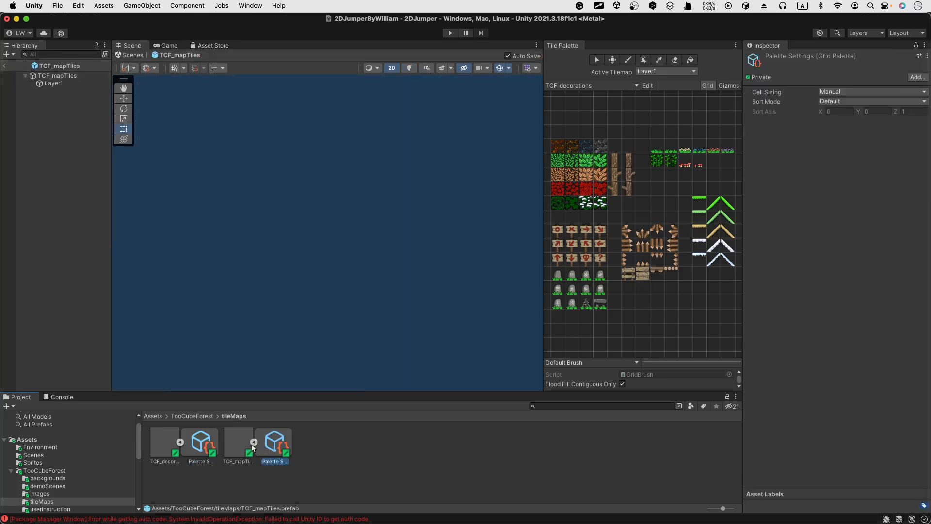
pyautogui.click(242, 450)
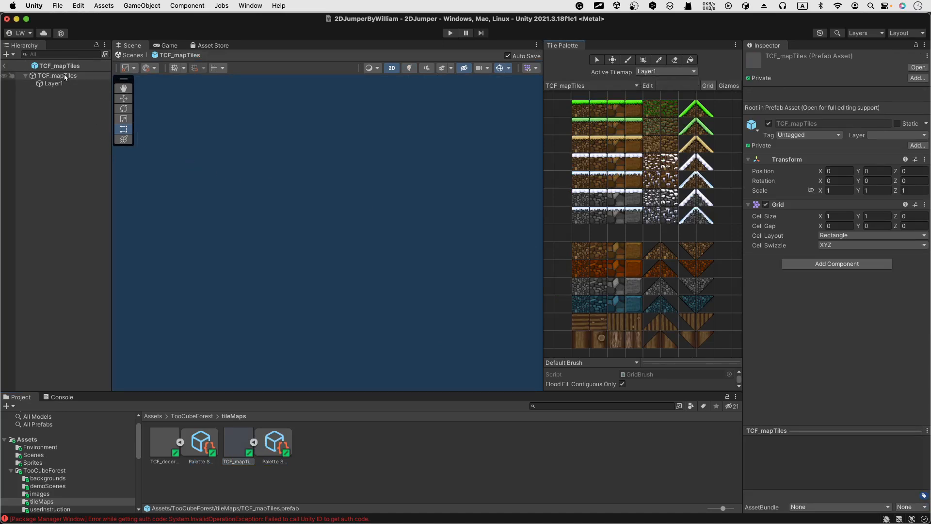
pyautogui.click(4, 66)
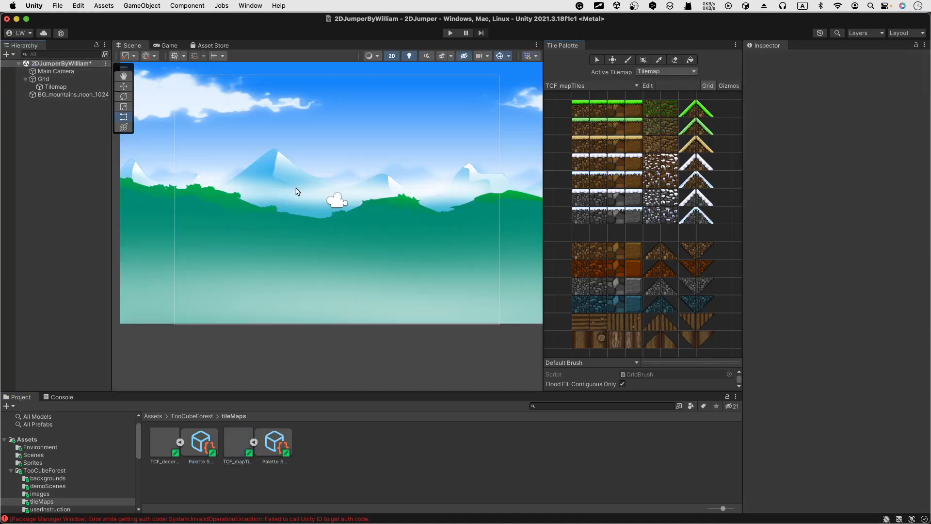
# - Select the Tilemap and ready the paintbrush with the first grass-topped dirt tile of TCF_mapTiles
pyautogui.click(55, 86)
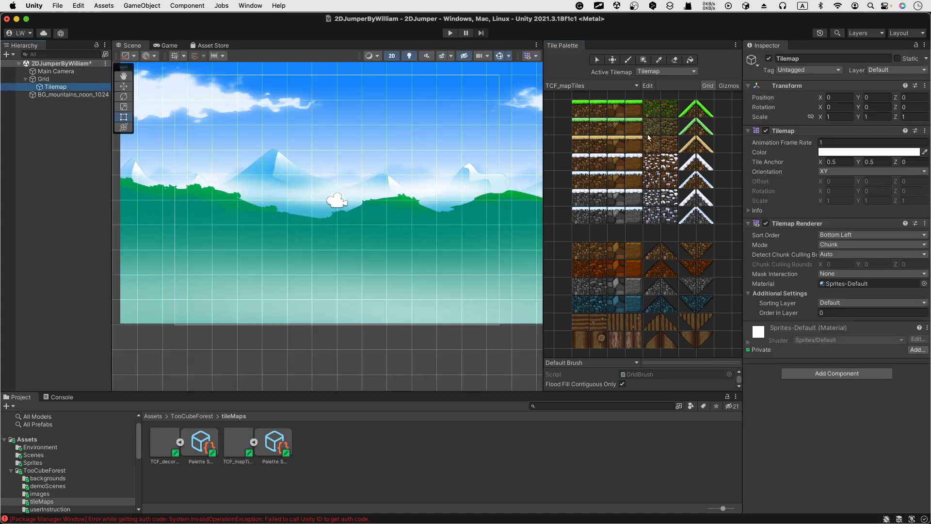
pyautogui.click(627, 60)
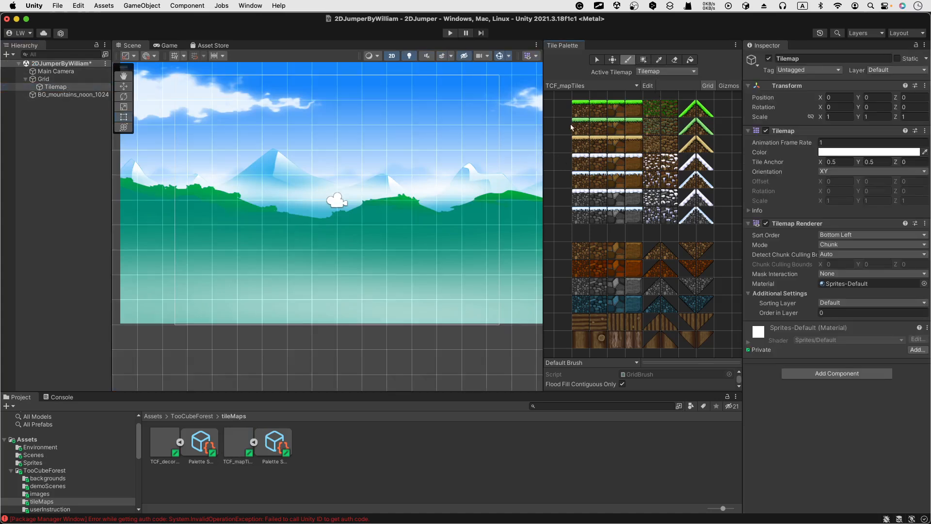
pyautogui.click(584, 112)
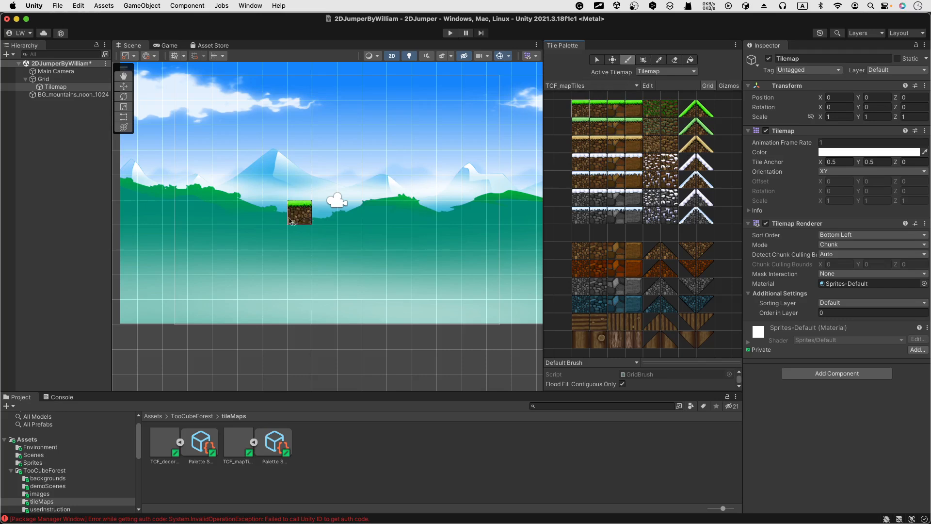
# - Try painting a long row of grass-topped tiles across the camera area and undo it
pyautogui.moveTo(201, 240); pyautogui.dragTo(474, 238)
pyautogui.click(425, 262)
pyautogui.scroll(-3, 361, 258)
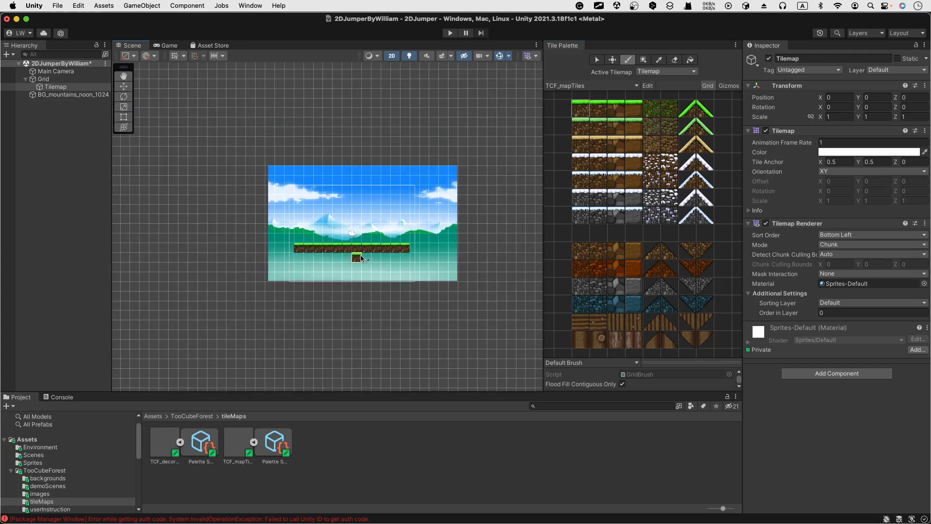
pyautogui.scroll(3, 361, 258)
pyautogui.press('super+z')
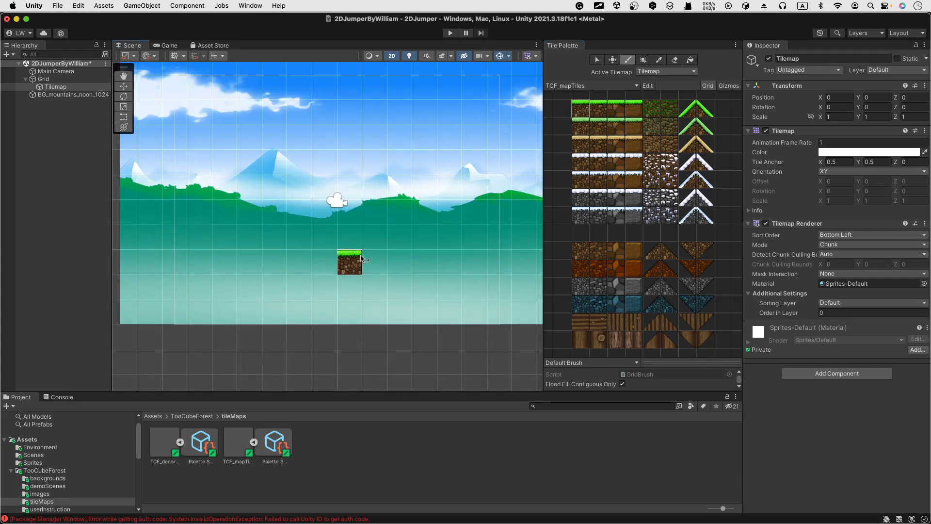
# - Paint three grass-topped platforms of five, five and four tiles, each one row higher toward the right
pyautogui.scroll(-5, 362, 258)
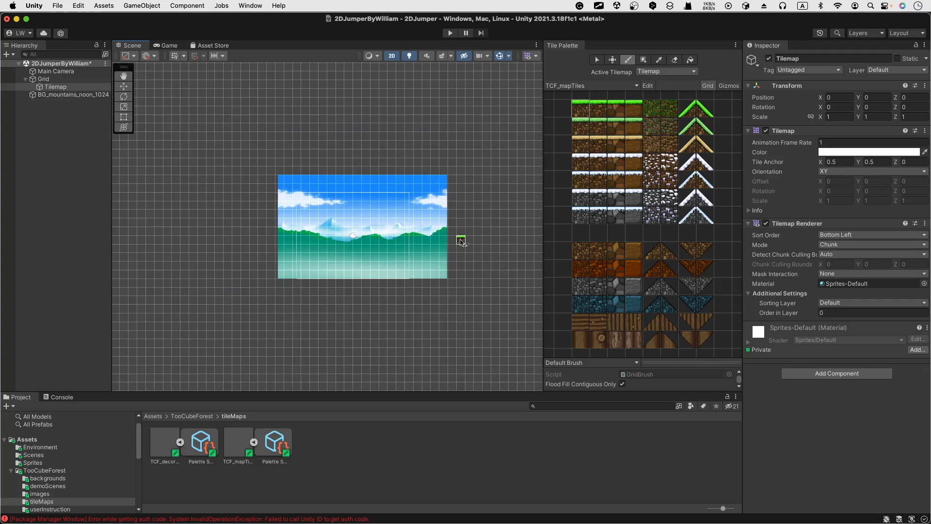
pyautogui.scroll(5, 383, 251)
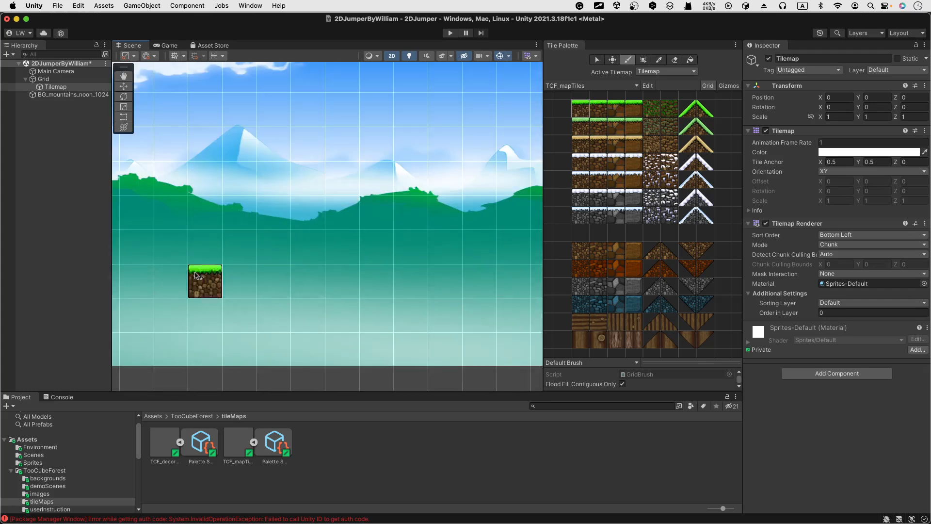
pyautogui.moveTo(137, 283); pyautogui.dragTo(264, 286)
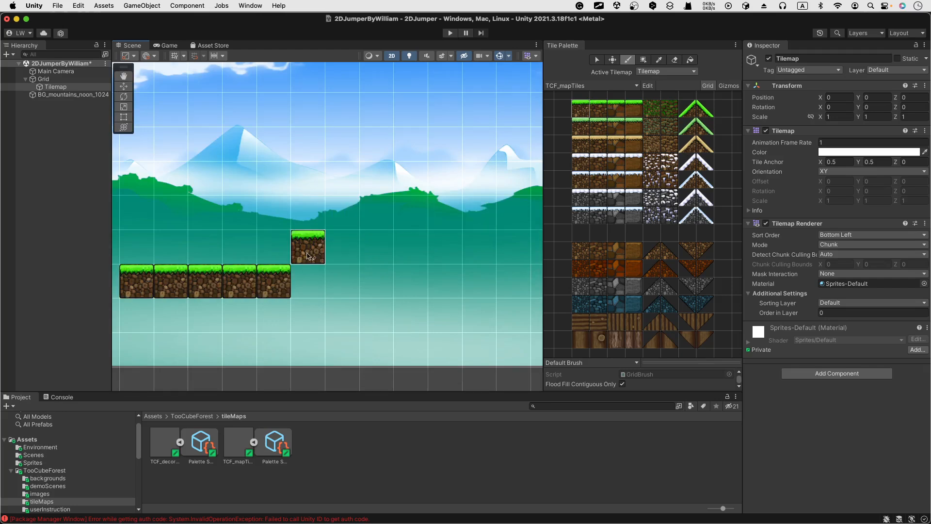
pyautogui.moveTo(309, 257); pyautogui.dragTo(446, 246)
pyautogui.moveTo(446, 214)
pyautogui.mouseDown()
pyautogui.moveTo(514, 214)
pyautogui.moveTo(551, 229)
pyautogui.mouseUp()
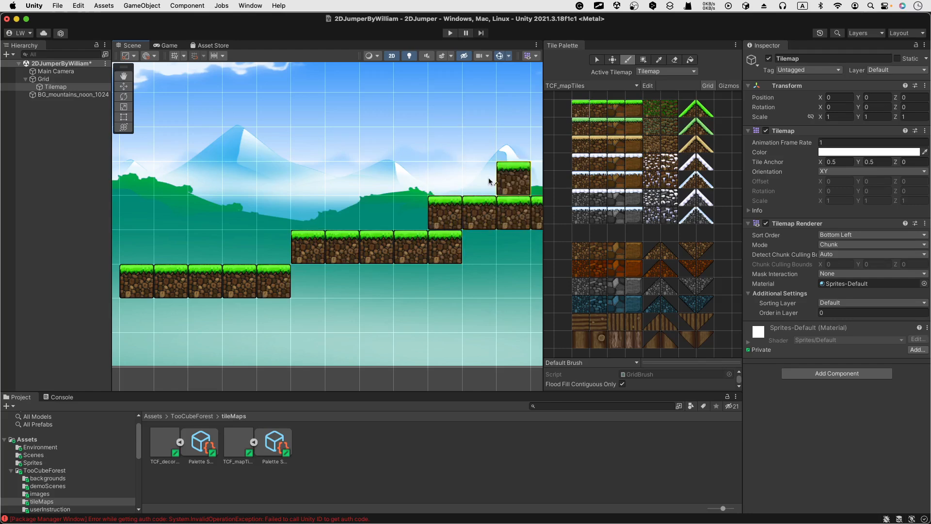
pyautogui.scroll(-2, 381, 211)
# - Paint an ascending grass slope tile against the start of the middle and highest platforms
pyautogui.click(689, 110)
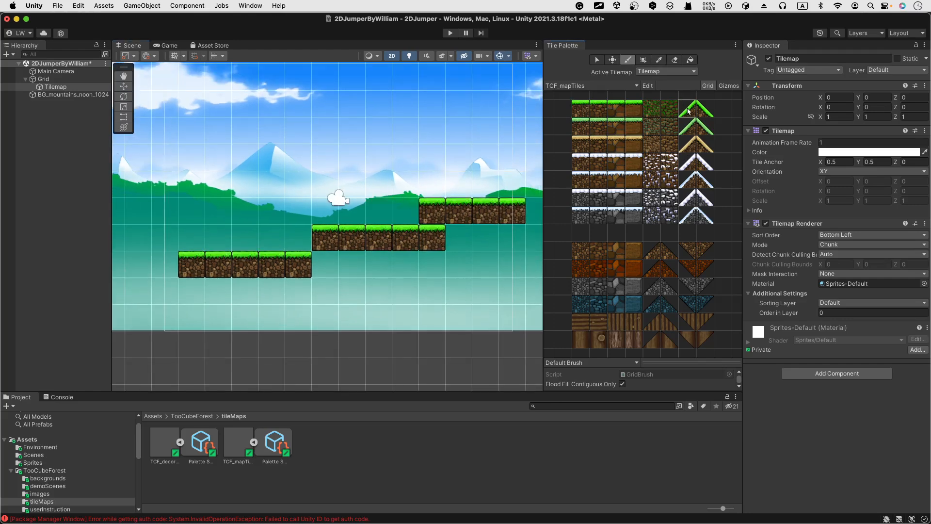
pyautogui.click(404, 213)
pyautogui.click(270, 318)
pyautogui.press('super+z')
pyautogui.click(209, 417)
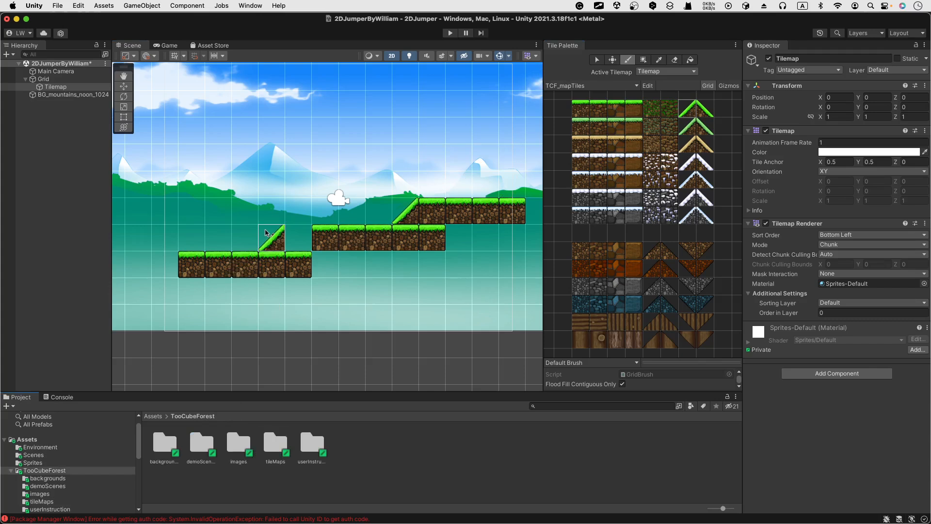
pyautogui.click(295, 236)
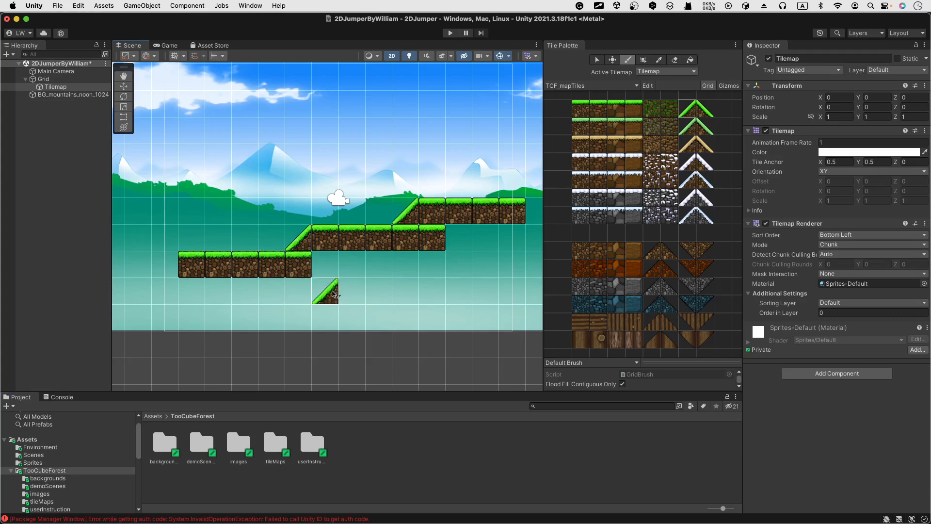
# - Fill the area beneath the grass platforms down to the background's lower edge with the mossy dirt tile
pyautogui.click(652, 183)
pyautogui.click(652, 127)
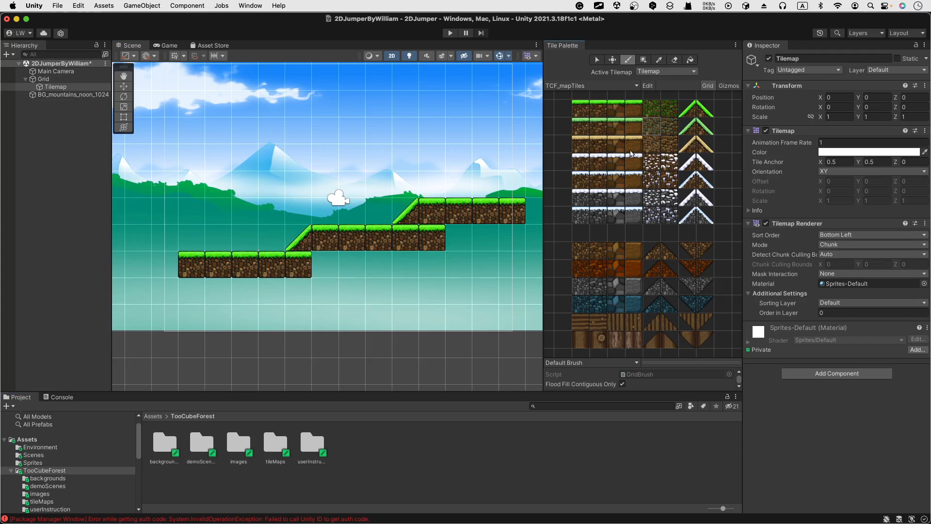
pyautogui.moveTo(326, 266)
pyautogui.mouseDown()
pyautogui.moveTo(454, 280)
pyautogui.moveTo(460, 250)
pyautogui.moveTo(513, 248)
pyautogui.moveTo(513, 277)
pyautogui.moveTo(485, 269)
pyautogui.moveTo(504, 272)
pyautogui.moveTo(507, 284)
pyautogui.moveTo(189, 291)
pyautogui.moveTo(252, 318)
pyautogui.moveTo(509, 323)
pyautogui.mouseUp()
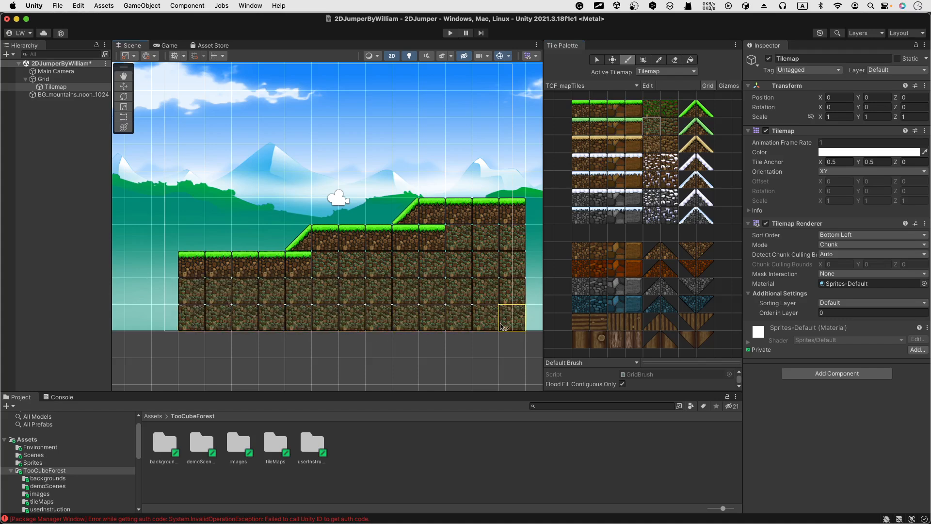
pyautogui.click(487, 185)
# - Load TCF_decorations as the tile palette and paint a two-tile tree trunk on the highest platform
pyautogui.doubleClick(275, 444)
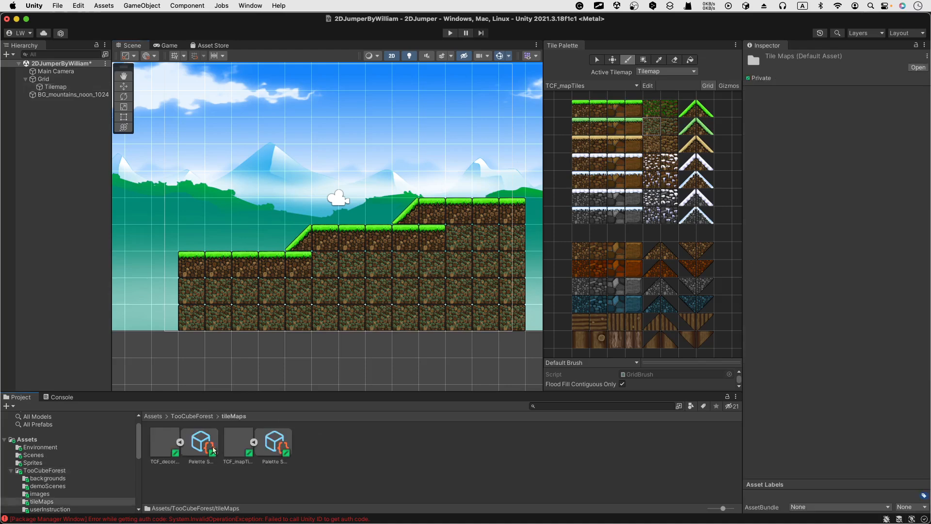
pyautogui.click(201, 444)
pyautogui.click(160, 446)
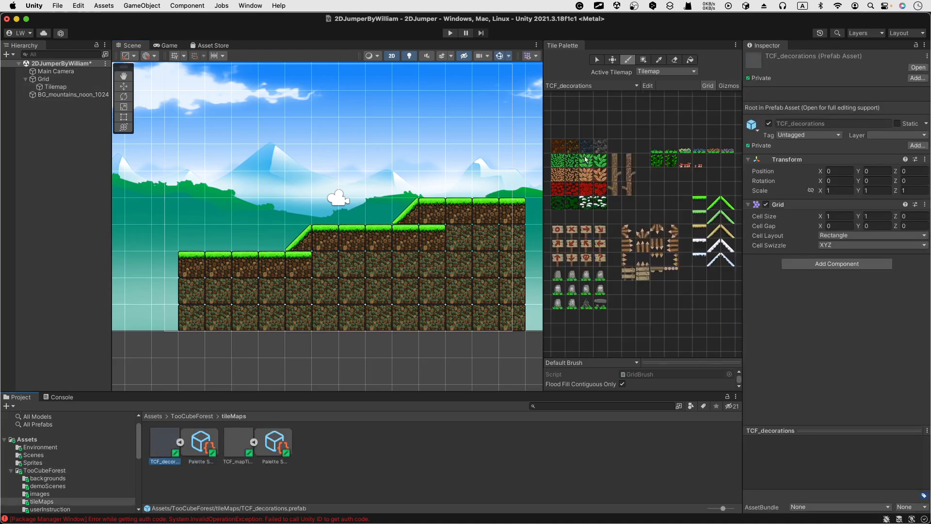
pyautogui.click(615, 163)
pyautogui.moveTo(439, 187); pyautogui.dragTo(441, 142)
# - Paint six green leaf tiles above and on both sides of the trunk to form the tree crown
pyautogui.click(601, 164)
pyautogui.click(448, 114)
pyautogui.click(437, 115)
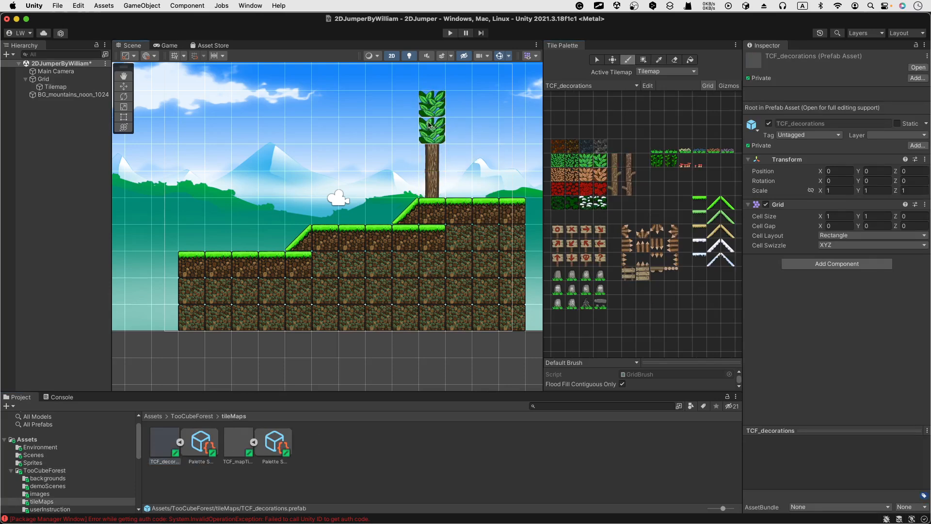
pyautogui.click(405, 130)
pyautogui.click(458, 130)
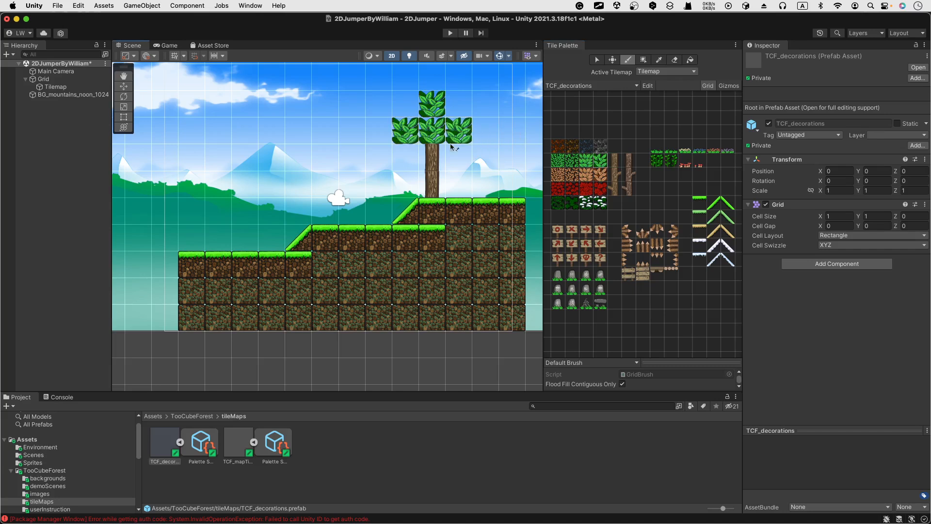
pyautogui.moveTo(459, 157); pyautogui.dragTo(443, 156)
pyautogui.click(405, 156)
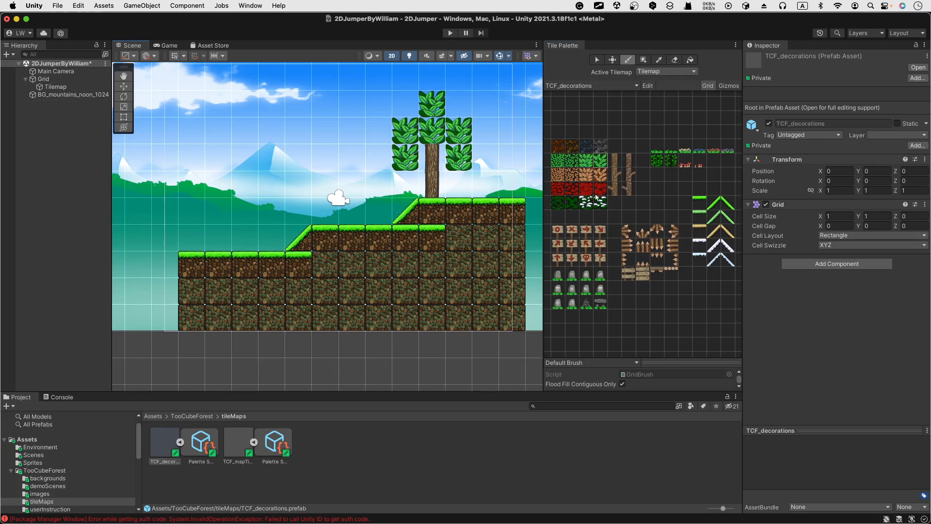
# - Place a gravestone on the middle platform and paint four wooden spike fence tiles along the lowest platform
pyautogui.click(559, 290)
pyautogui.click(325, 212)
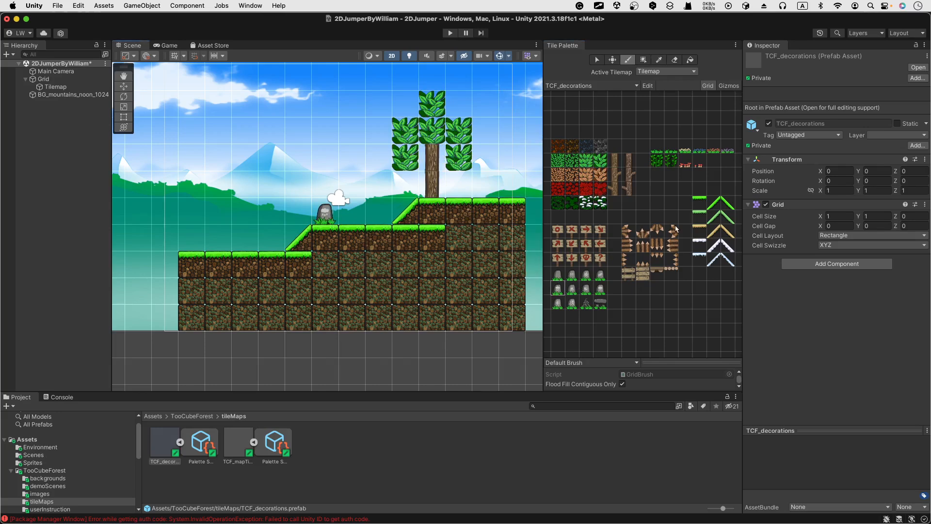
pyautogui.click(640, 248)
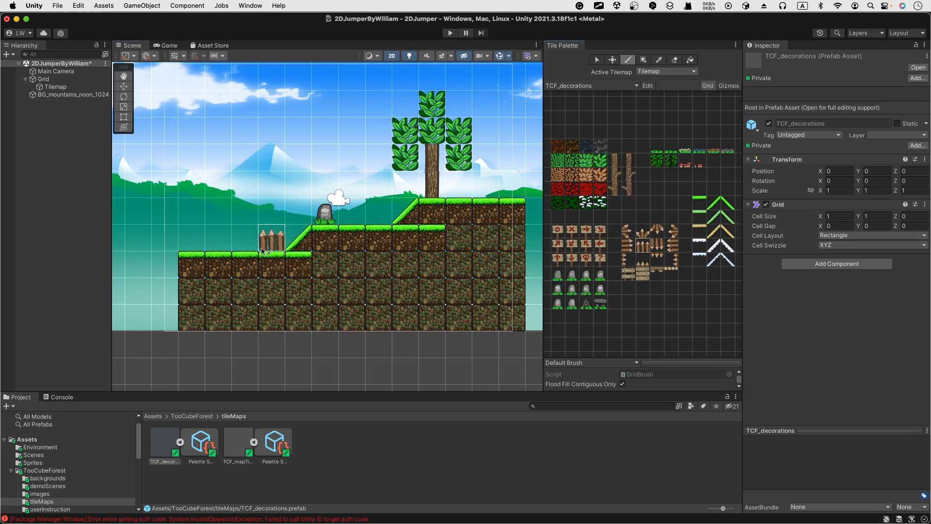
pyautogui.moveTo(194, 241); pyautogui.dragTo(273, 244)
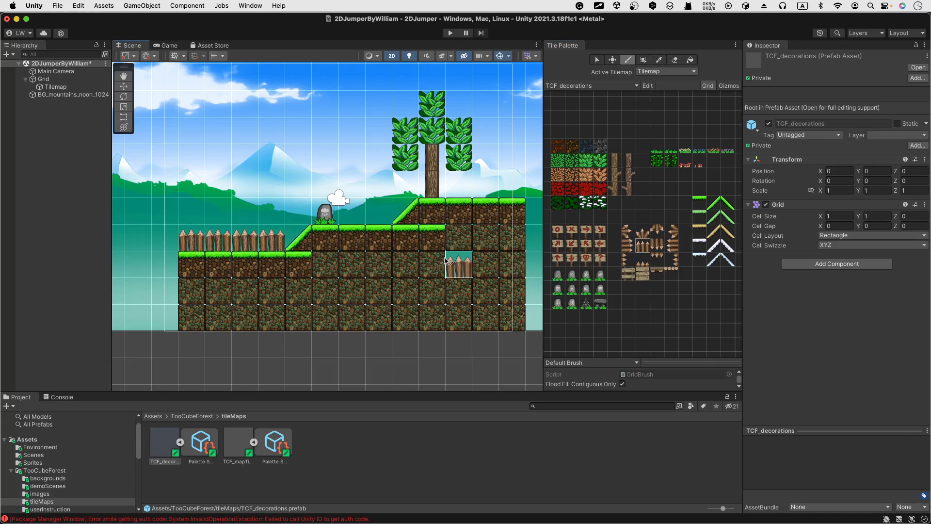
pyautogui.click(512, 222)
# - Switch back to the TCF_mapTiles palette and paint plain brown dirt tiles over most of the ground under the platforms
pyautogui.scroll(-4, 513, 222)
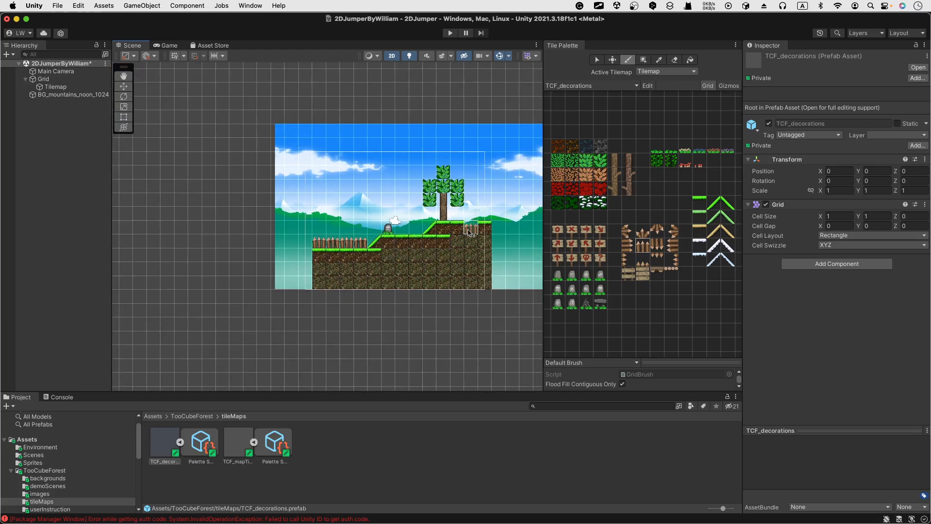
pyautogui.scroll(2, 490, 211)
pyautogui.moveTo(488, 208); pyautogui.dragTo(376, 201, button='middle')
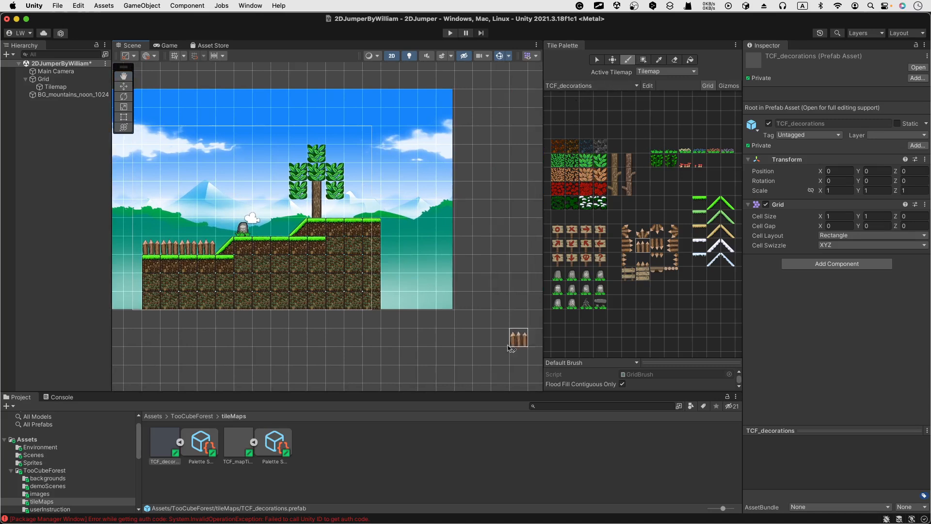
pyautogui.click(226, 447)
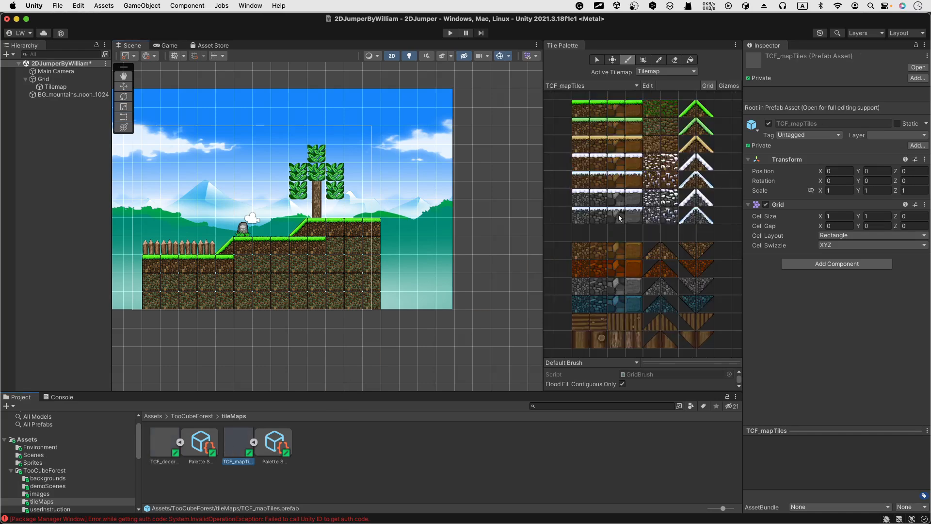
pyautogui.click(632, 252)
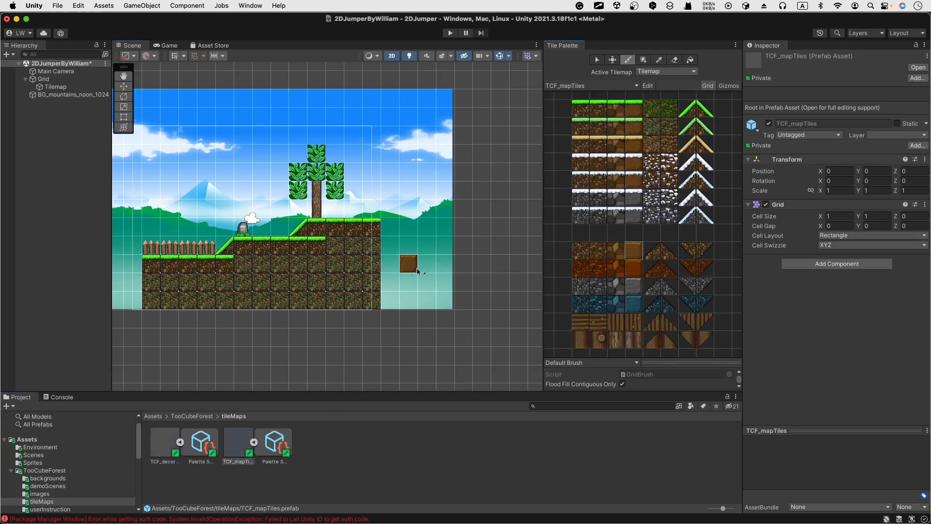
pyautogui.moveTo(230, 270)
pyautogui.mouseDown()
pyautogui.moveTo(322, 268)
pyautogui.moveTo(319, 247)
pyautogui.moveTo(303, 262)
pyautogui.moveTo(334, 246)
pyautogui.moveTo(371, 264)
pyautogui.moveTo(278, 303)
pyautogui.moveTo(170, 298)
pyautogui.moveTo(150, 284)
pyautogui.moveTo(295, 284)
pyautogui.moveTo(317, 306)
pyautogui.moveTo(306, 303)
pyautogui.mouseUp()
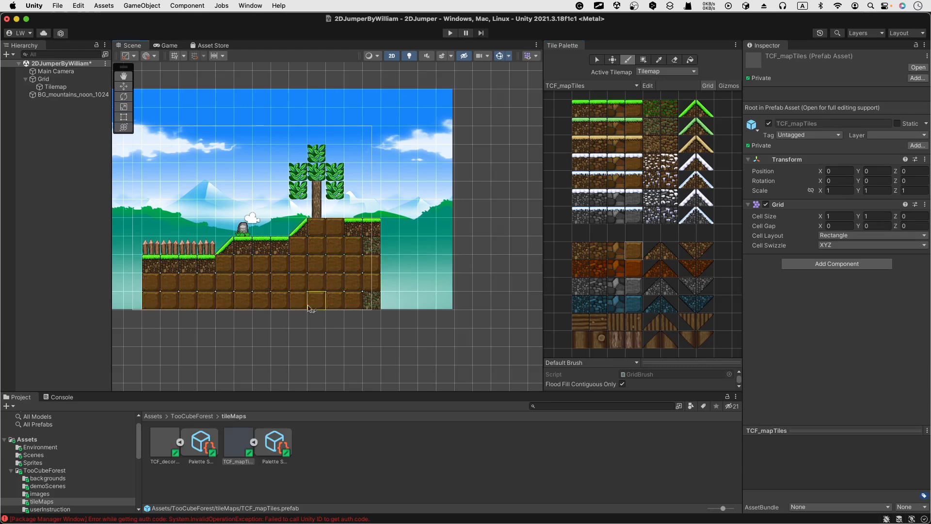
# - Paint a single plain brown dirt tile in the empty area to the right of the background
pyautogui.scroll(-3, 354, 266)
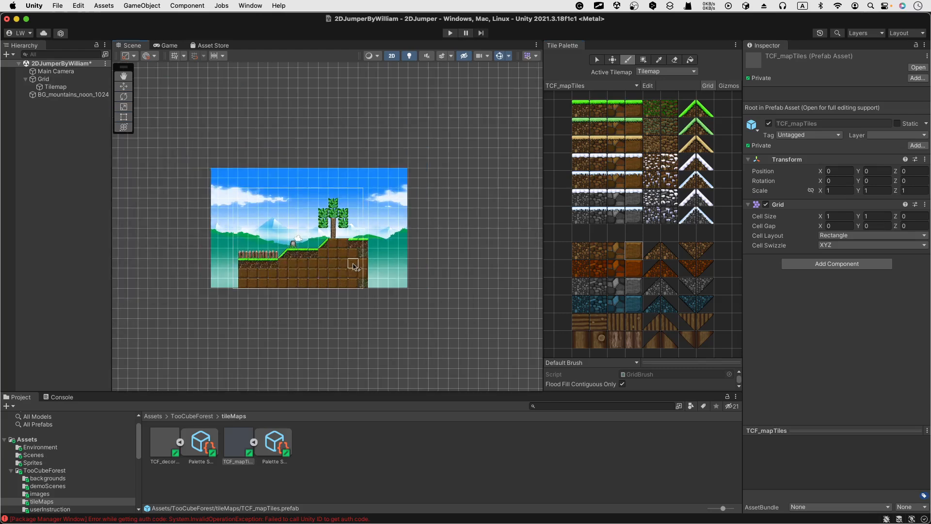
pyautogui.scroll(4, 354, 266)
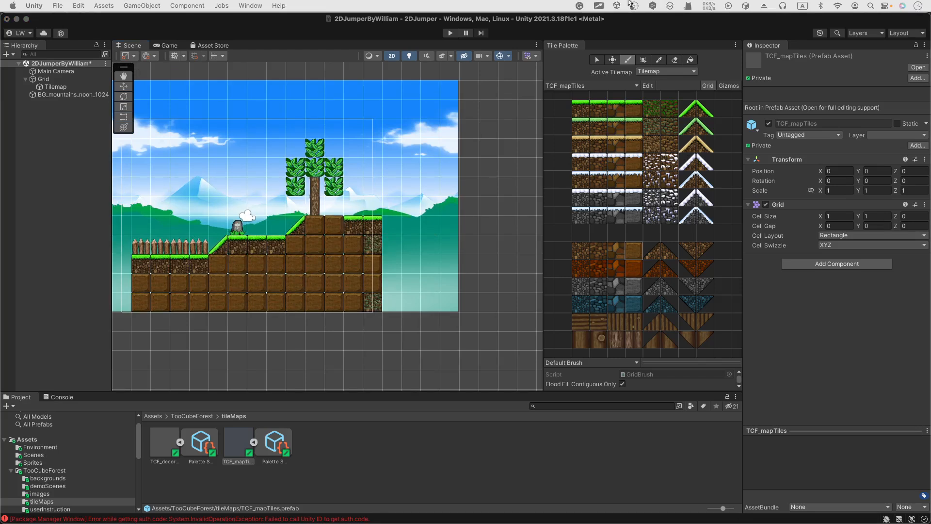
pyautogui.click(522, 130)
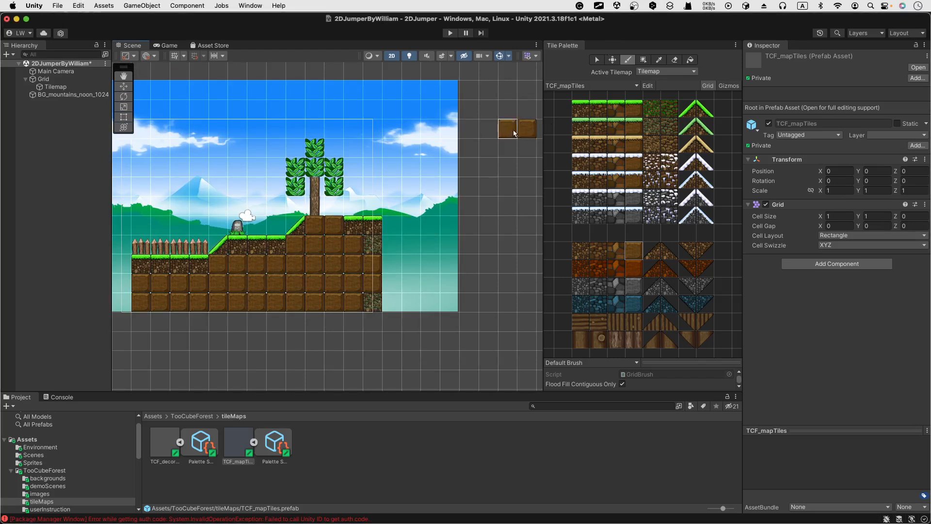